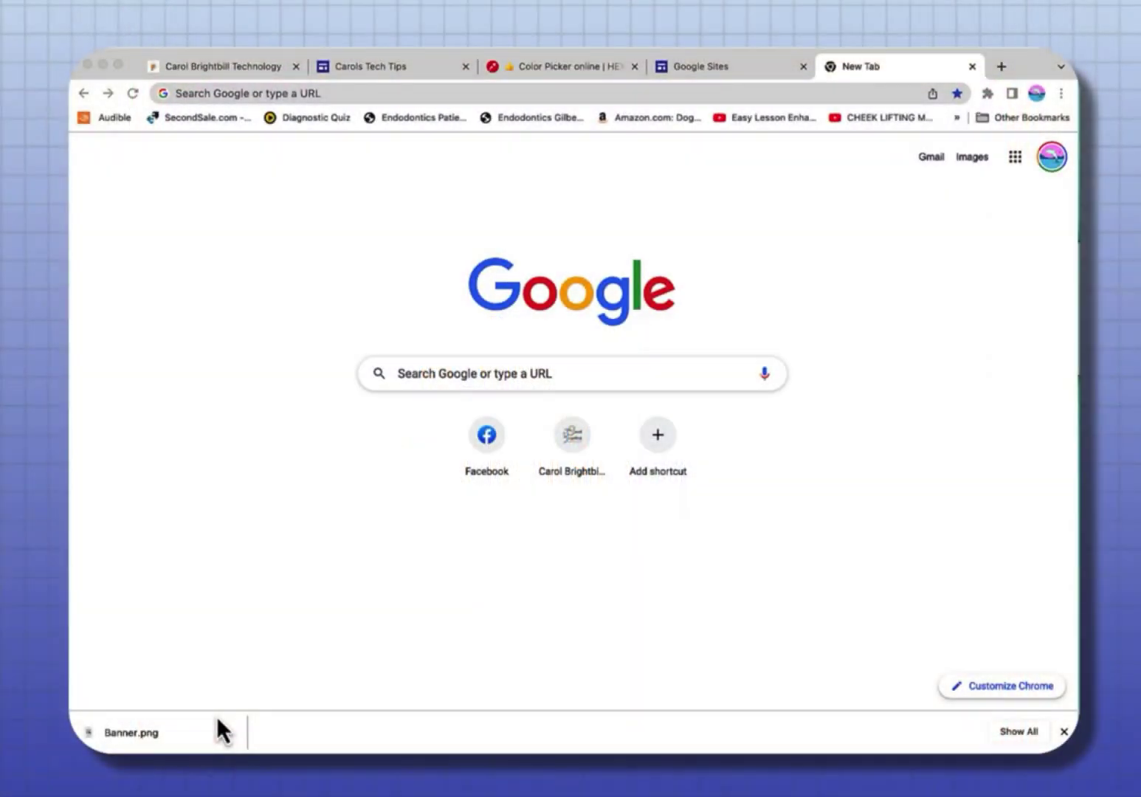
Step: Review the published technology books site, then move over to the tech tips site
click(175, 720)
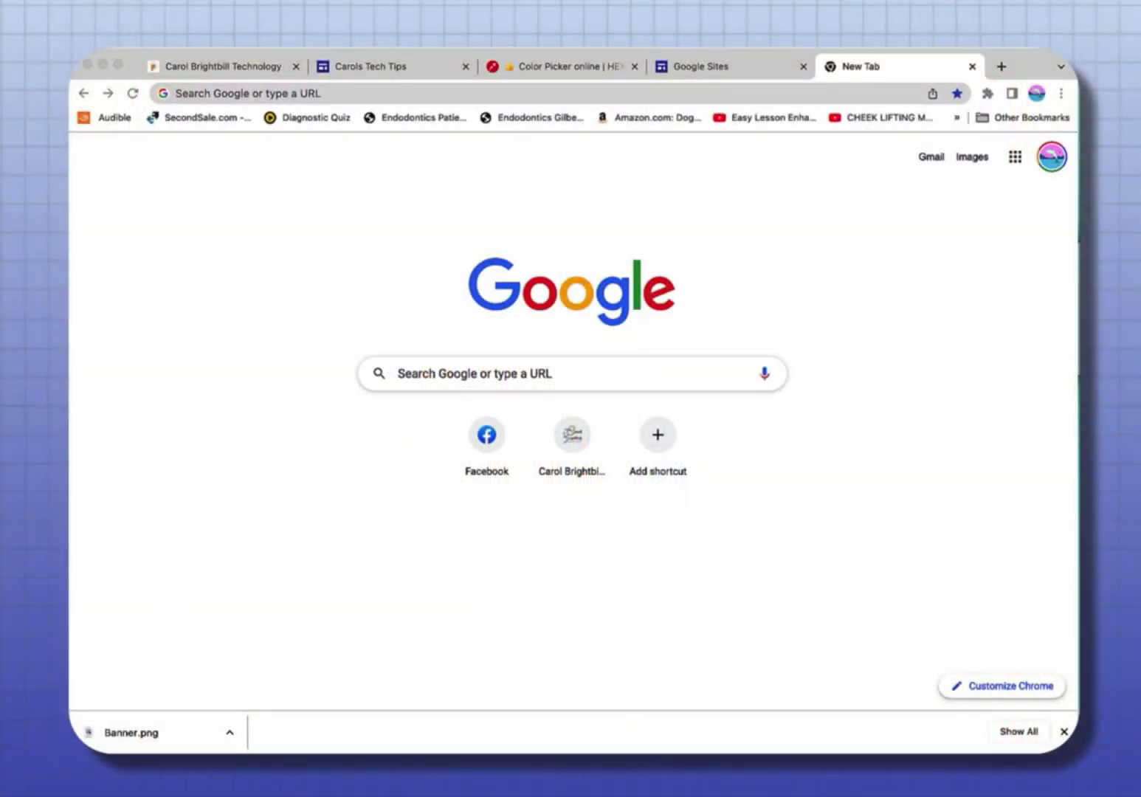
click(229, 70)
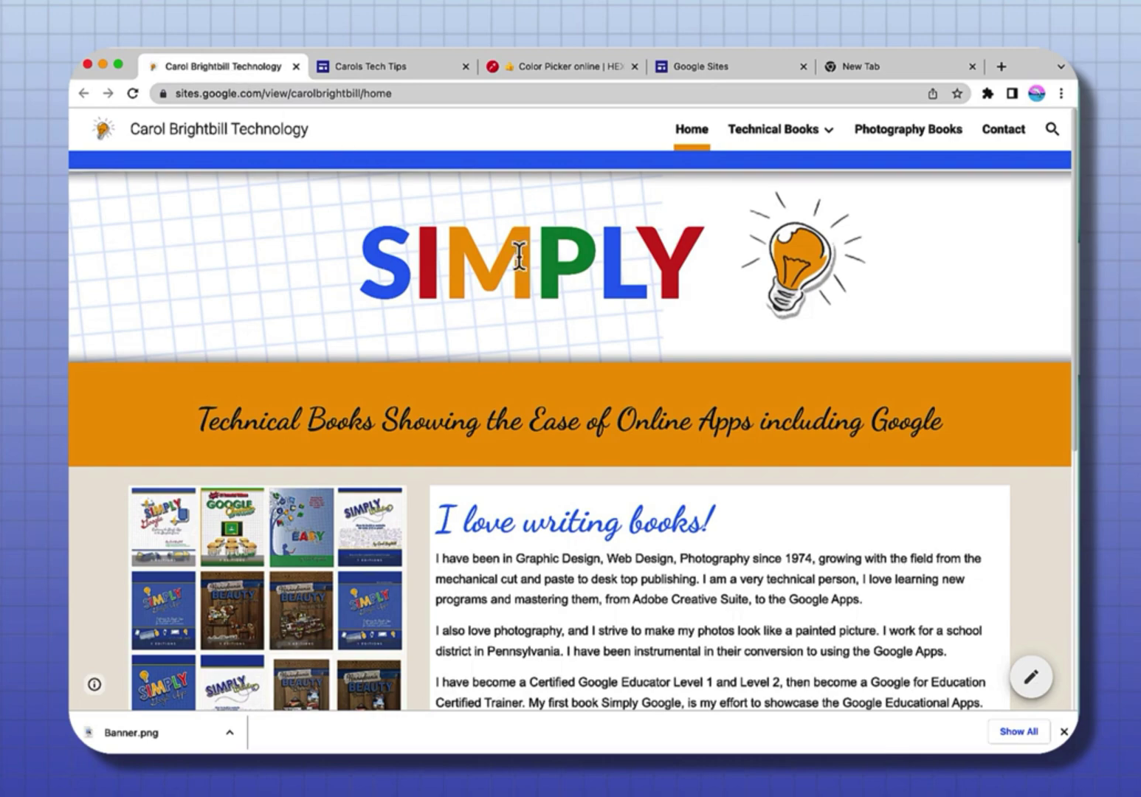
click(413, 66)
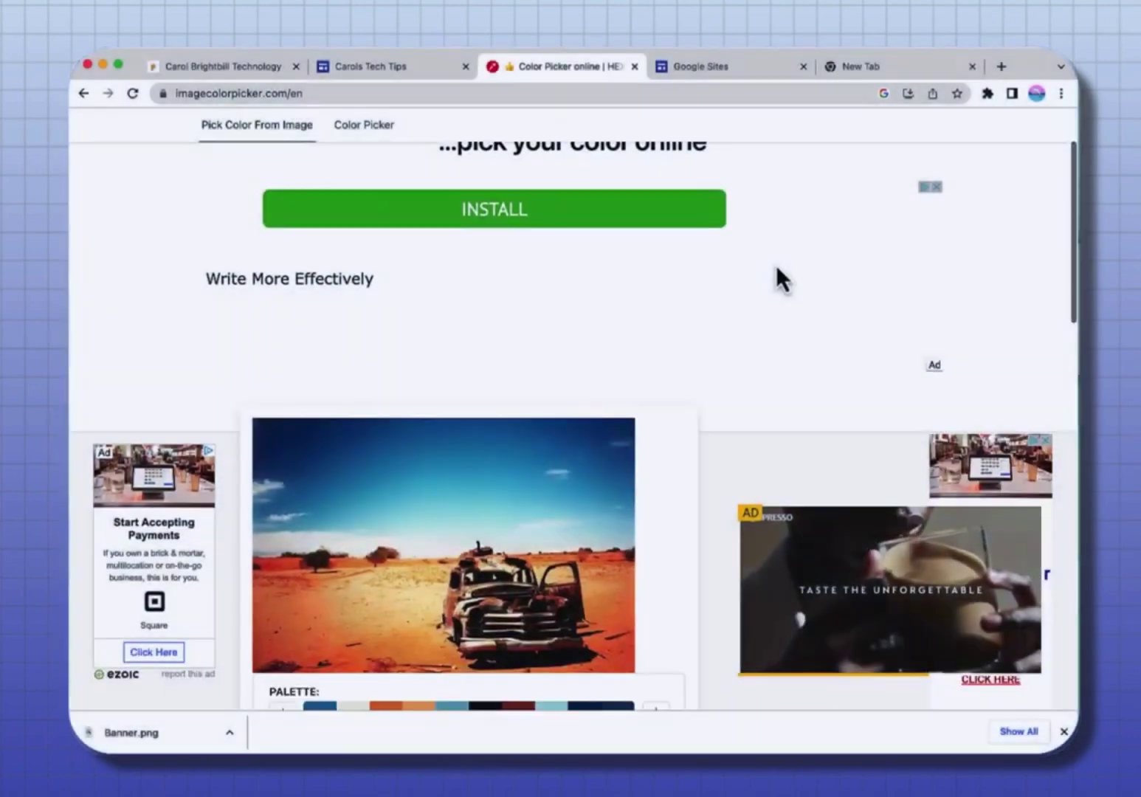
Step: Choose Use Your Image on imagecolorpicker.com and browse the Desktop for an image to upload
scroll(776, 267, down, 5)
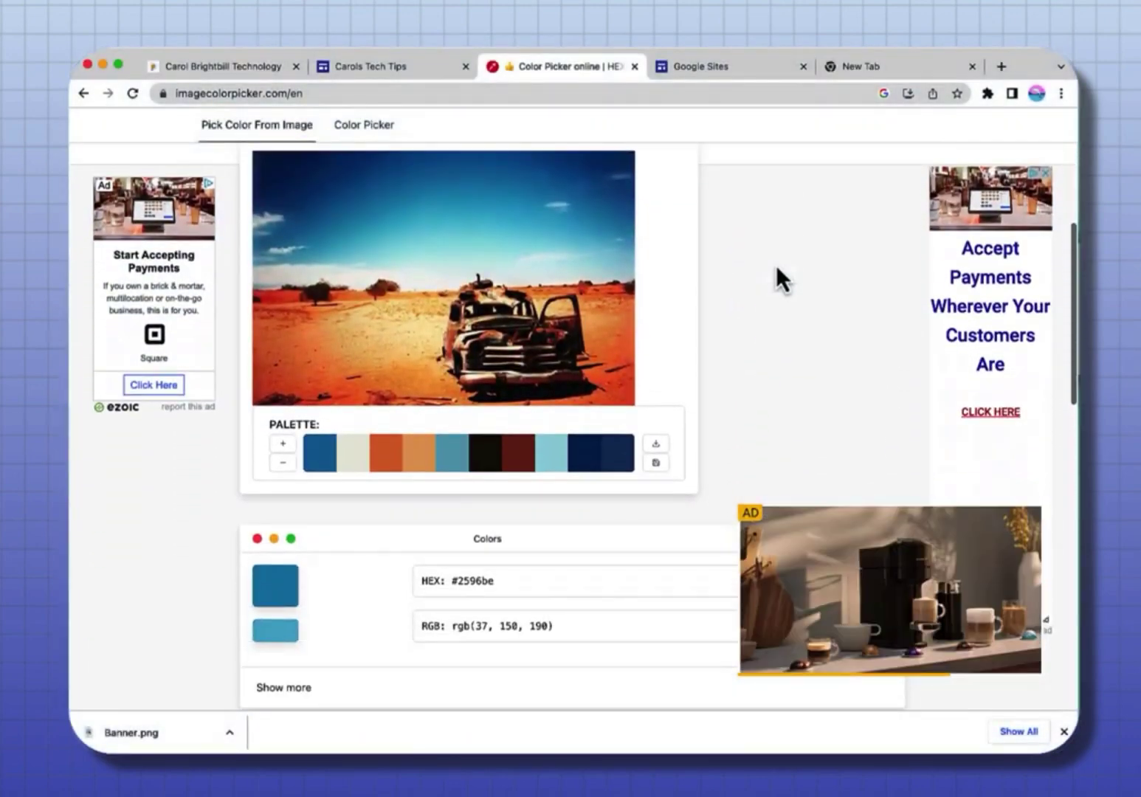
scroll(776, 265, down, 4)
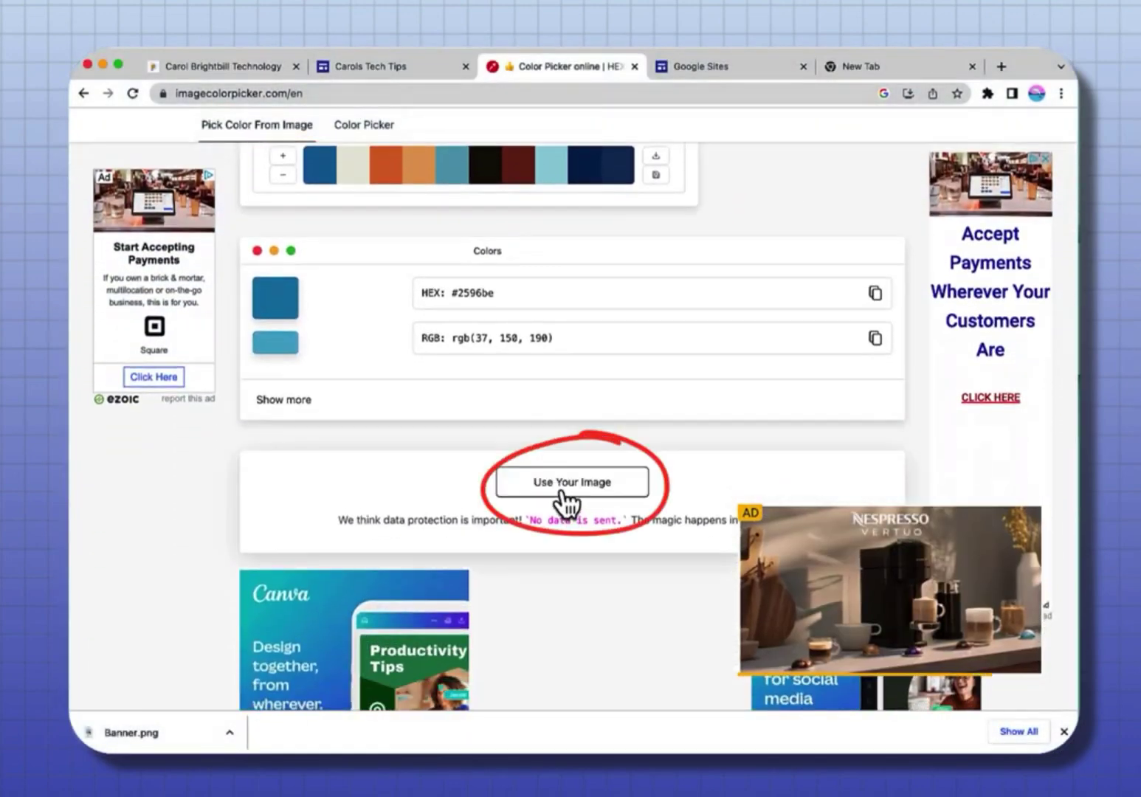
click(571, 484)
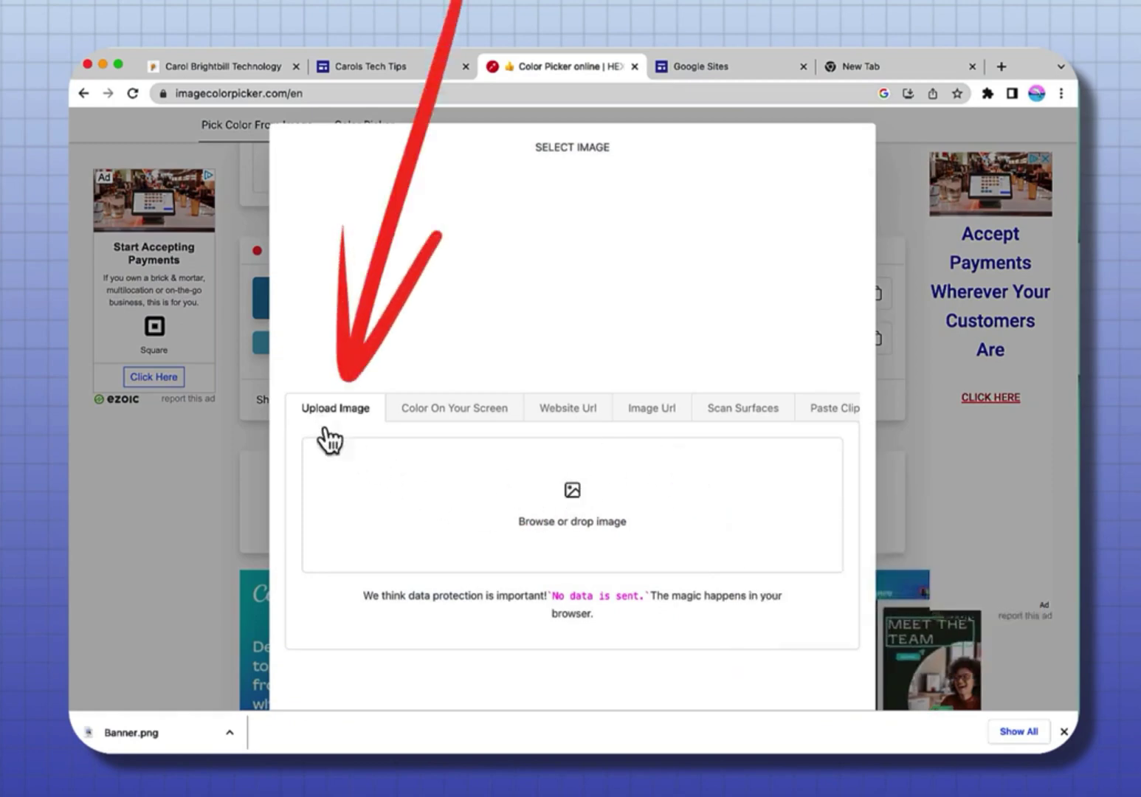
click(575, 502)
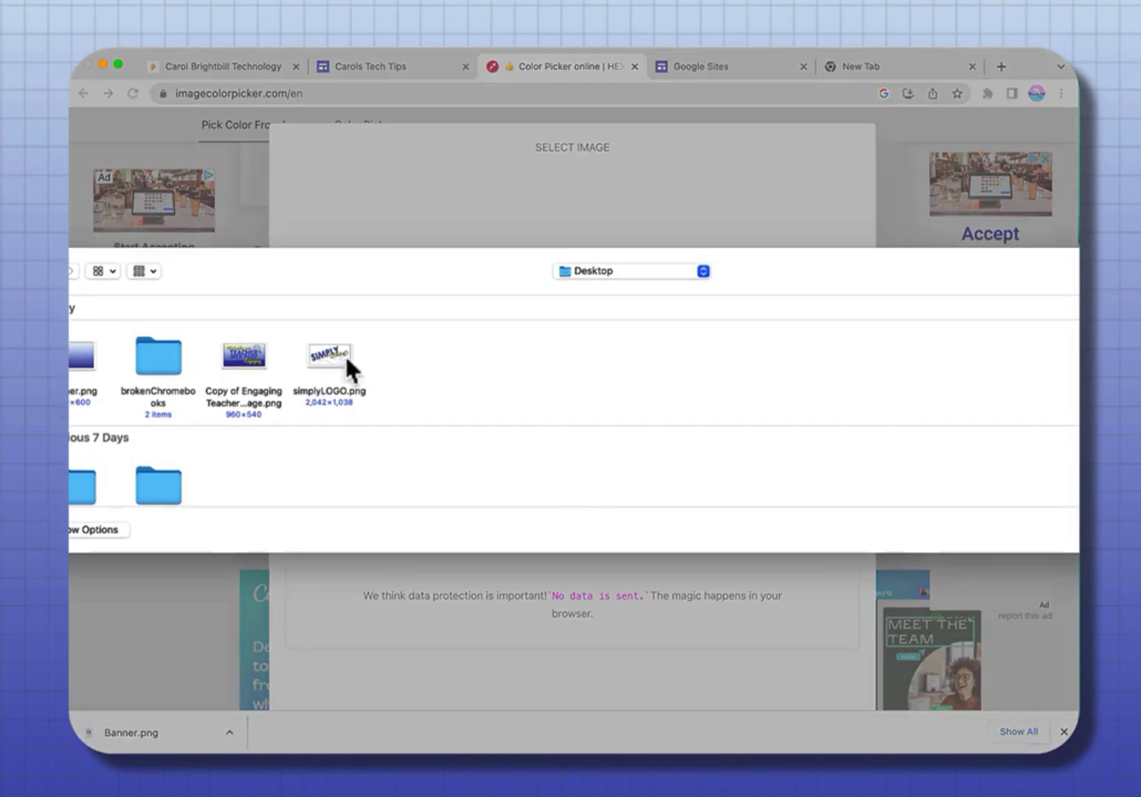
Step: Load simplyLOGO.png and copy its gold hex code #e9c354 to the clipboard
double_click(334, 363)
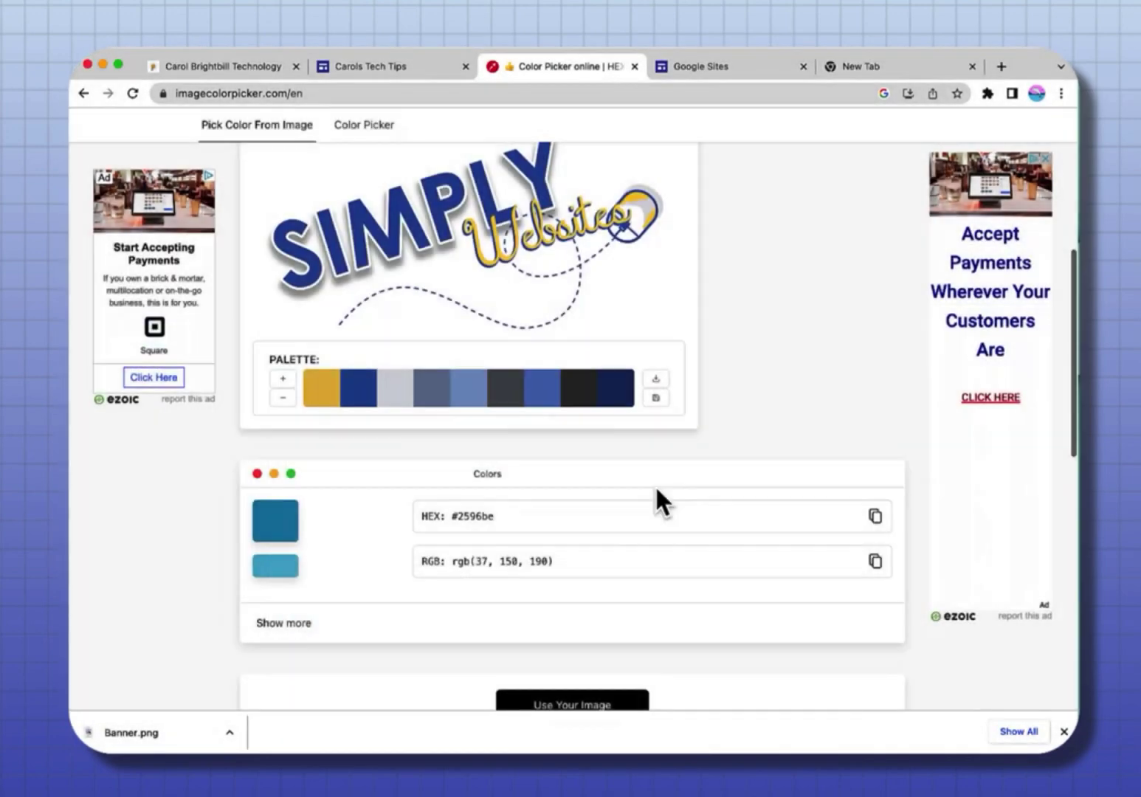
scroll(578, 402, up, 1)
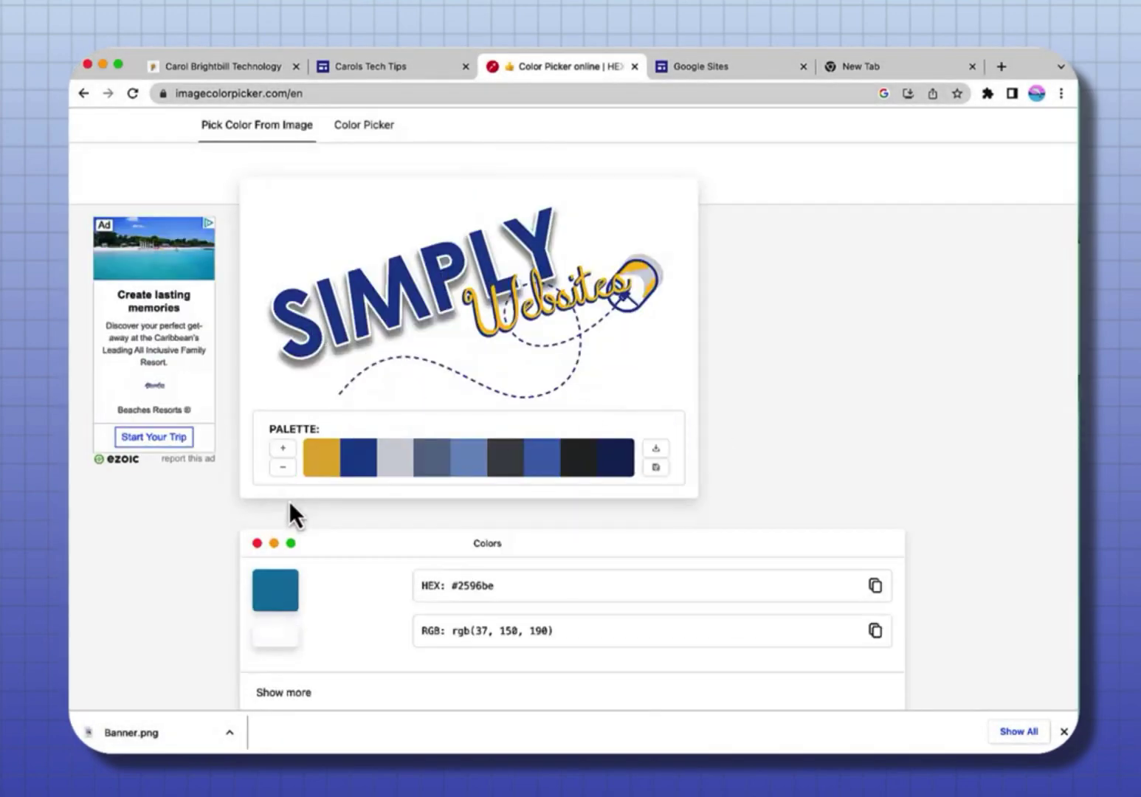
click(323, 463)
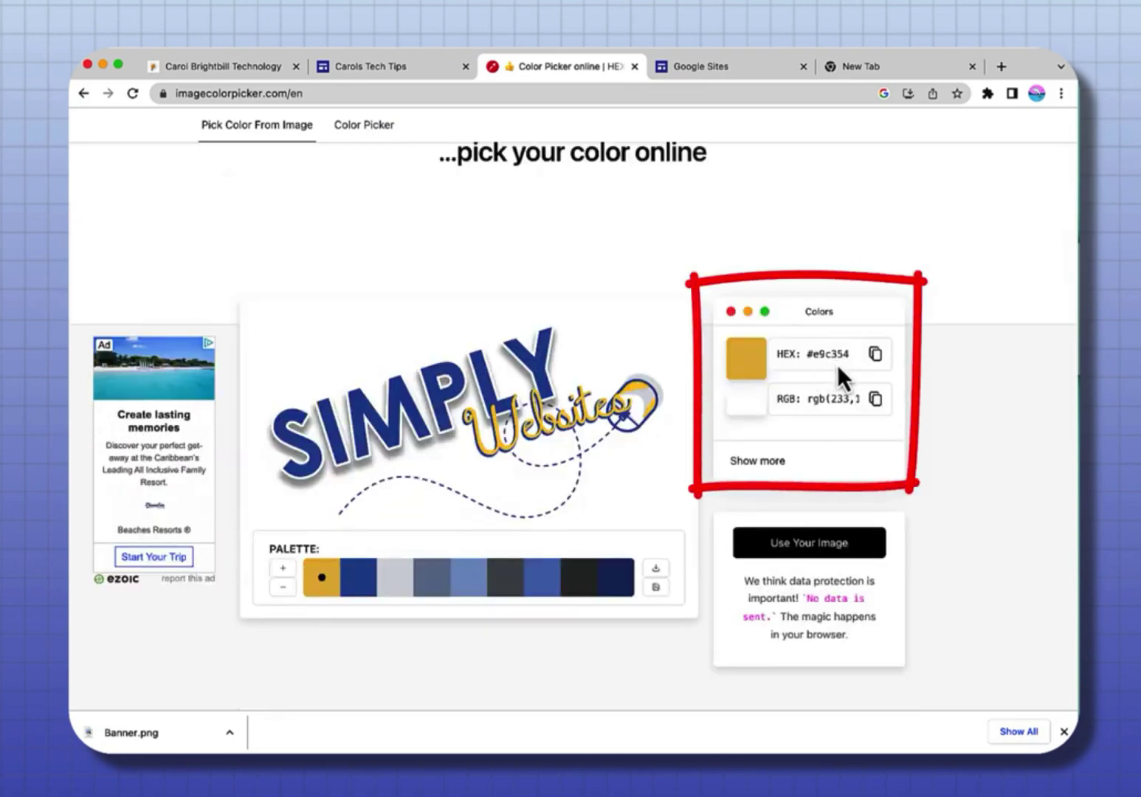
click(876, 354)
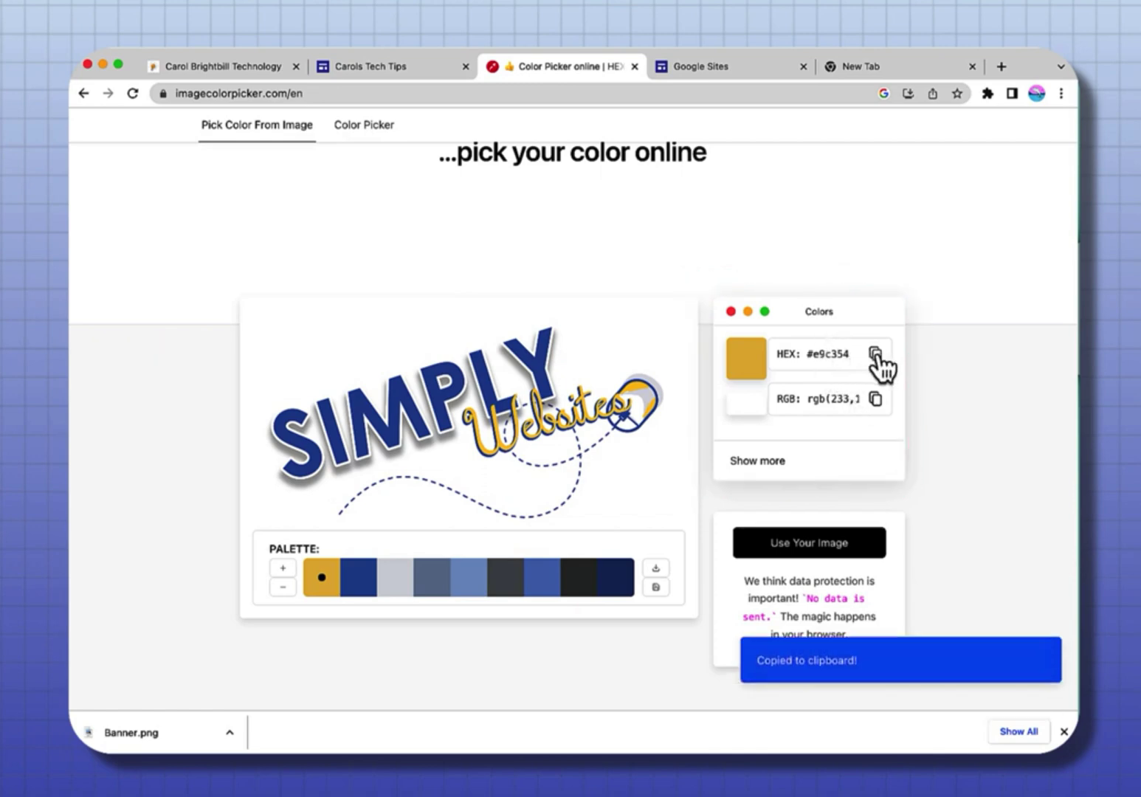
key(super+Tab)
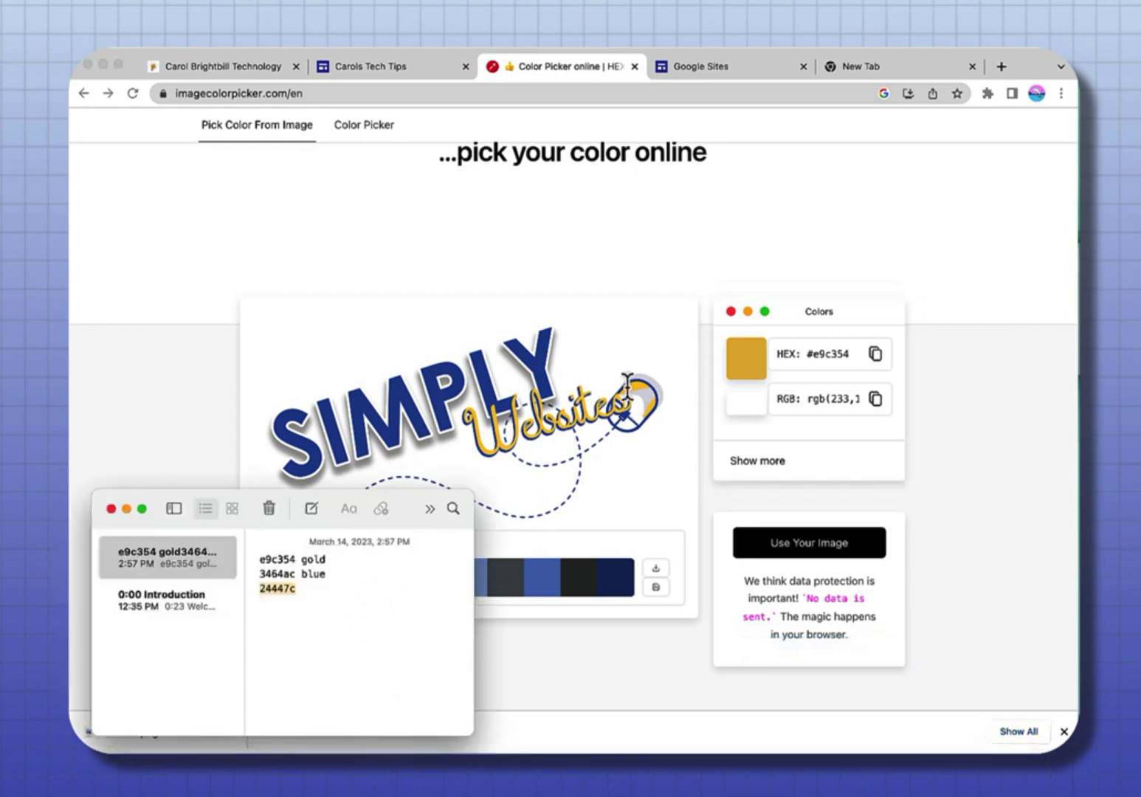
key(super+Tab)
Step: Create a new blank site from the Google Sites start page and show its theme choices
click(712, 74)
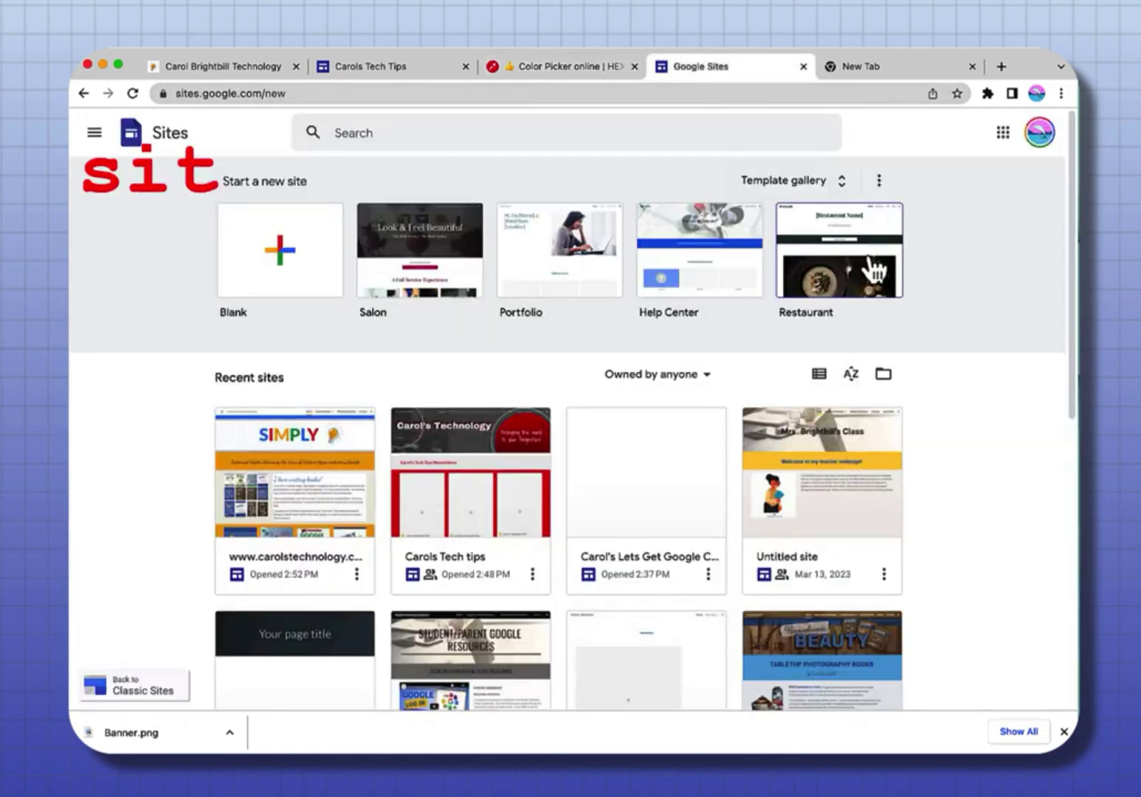
click(281, 251)
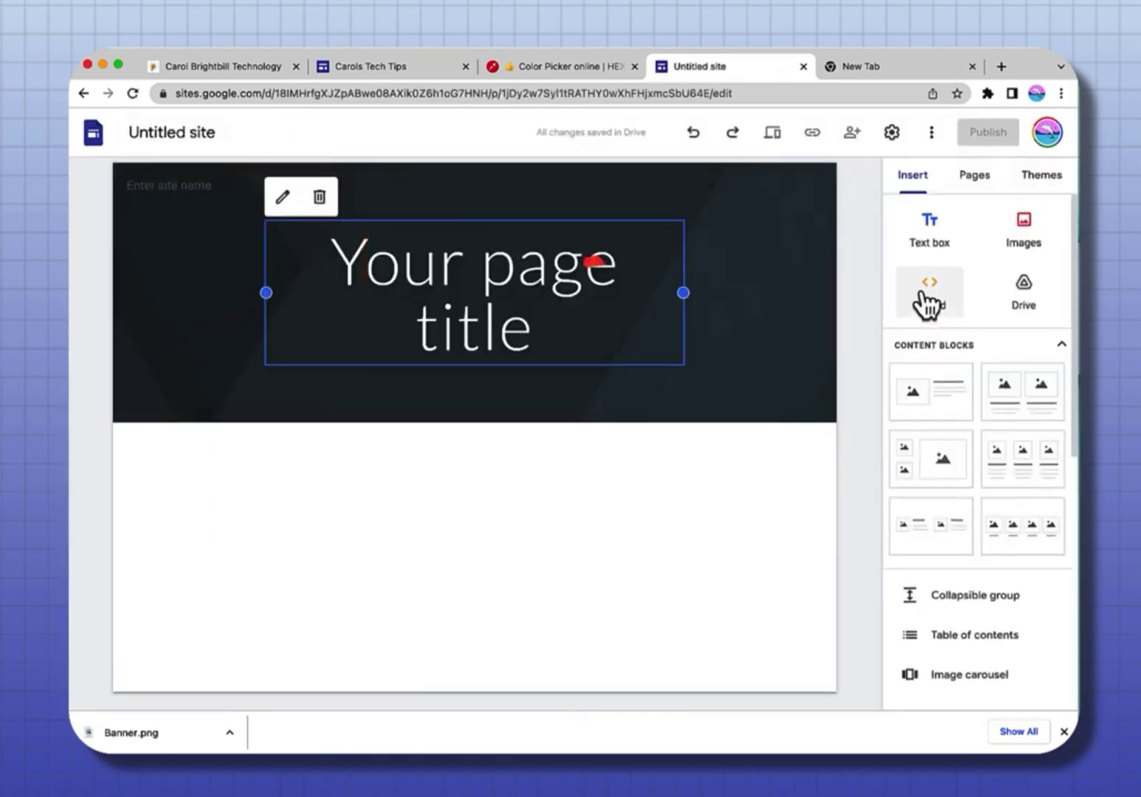
click(1041, 184)
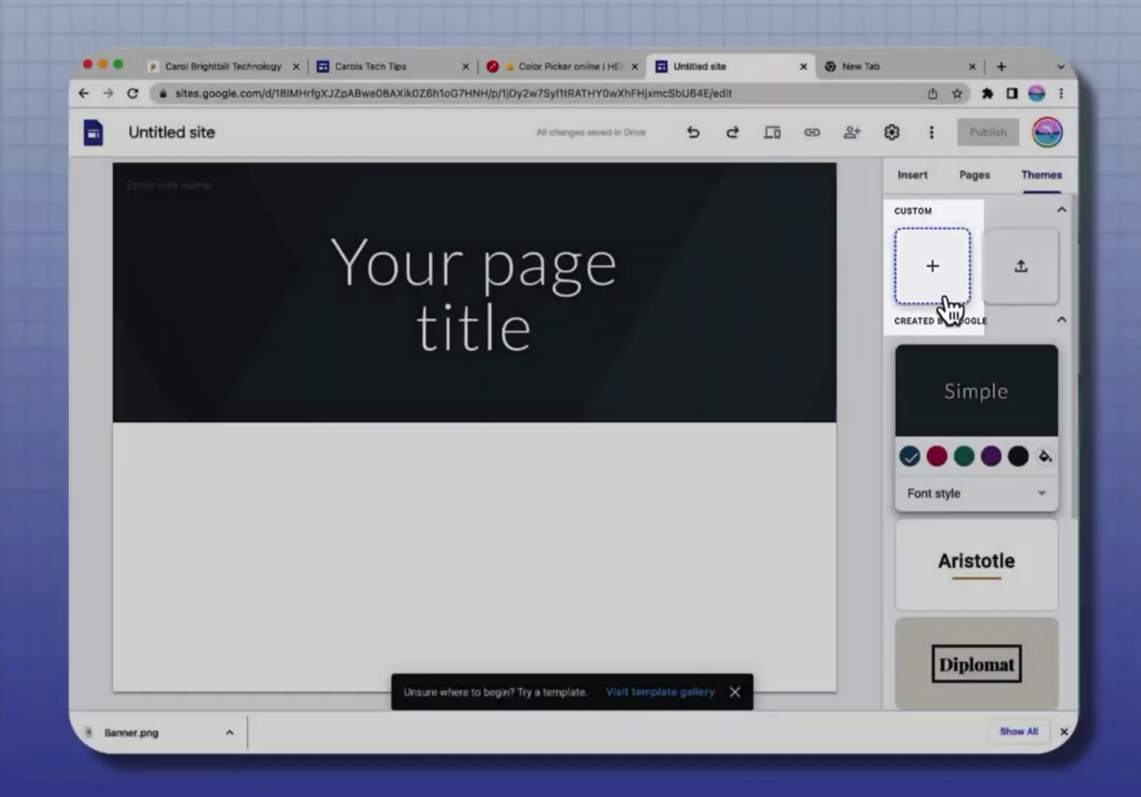
Step: Start a custom theme named 'Brightbill' with simplyLOGO.png uploaded as its logo
click(948, 299)
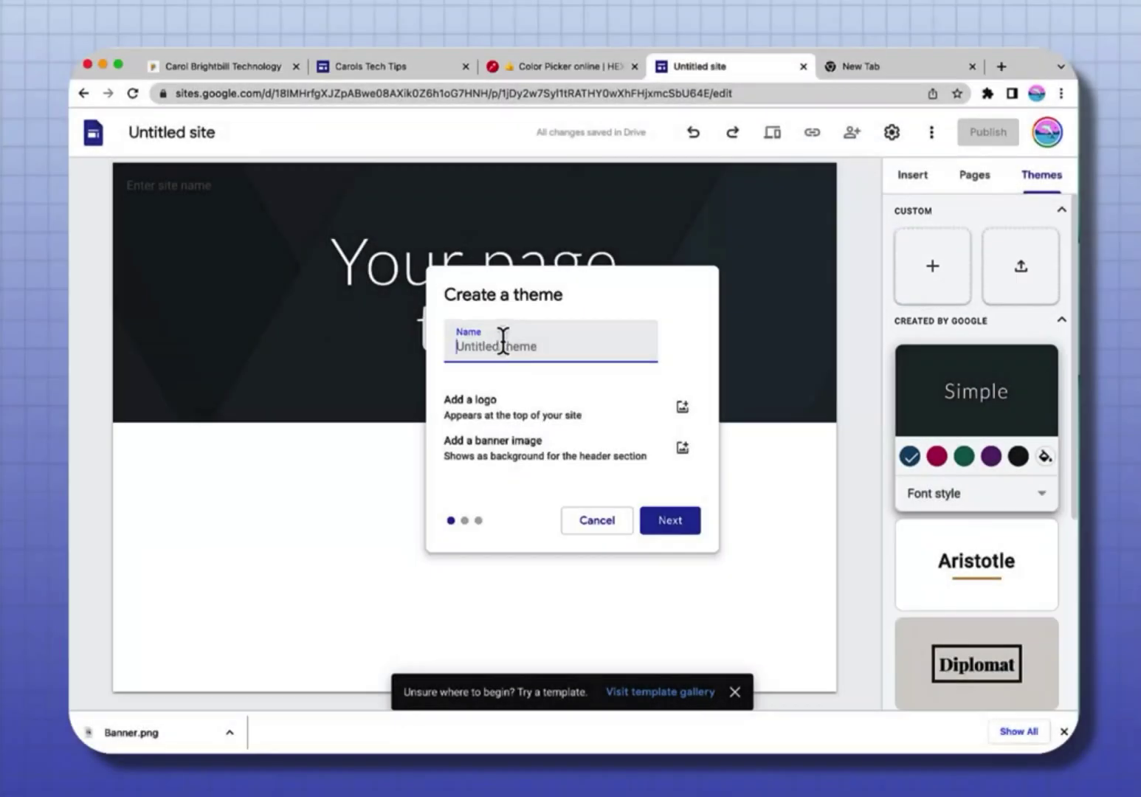
text(Brightbill)
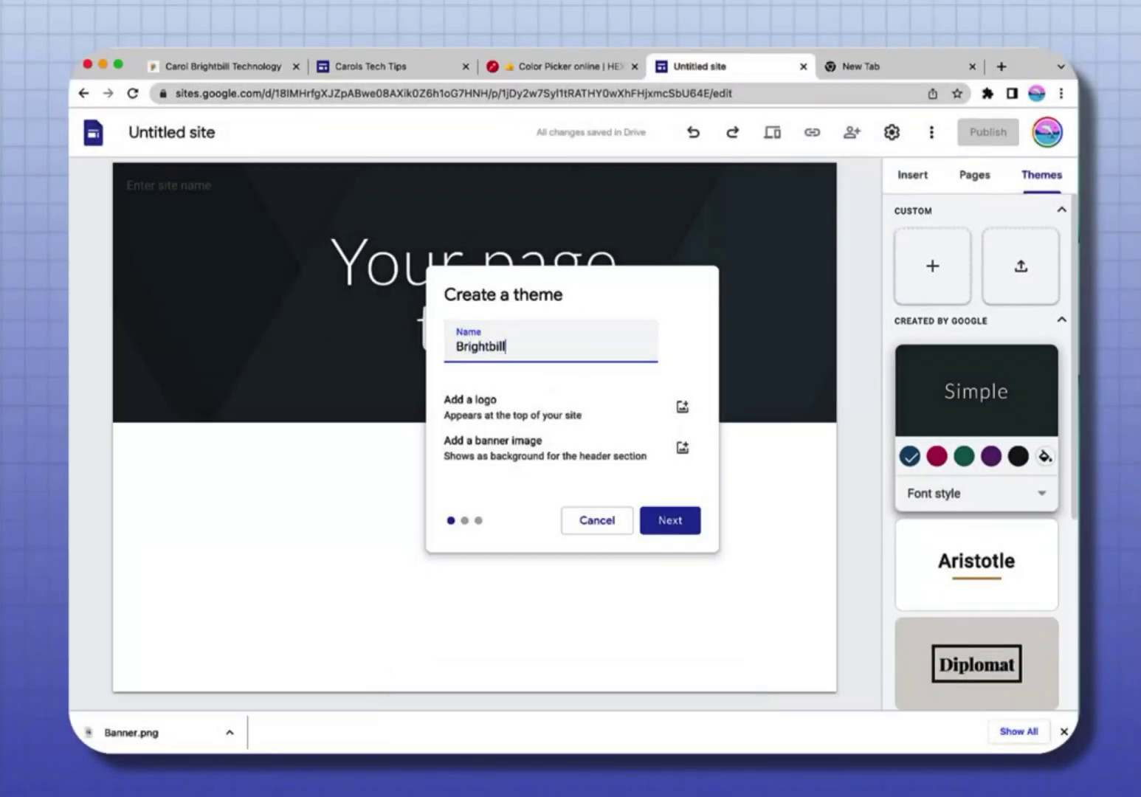
click(685, 415)
click(651, 435)
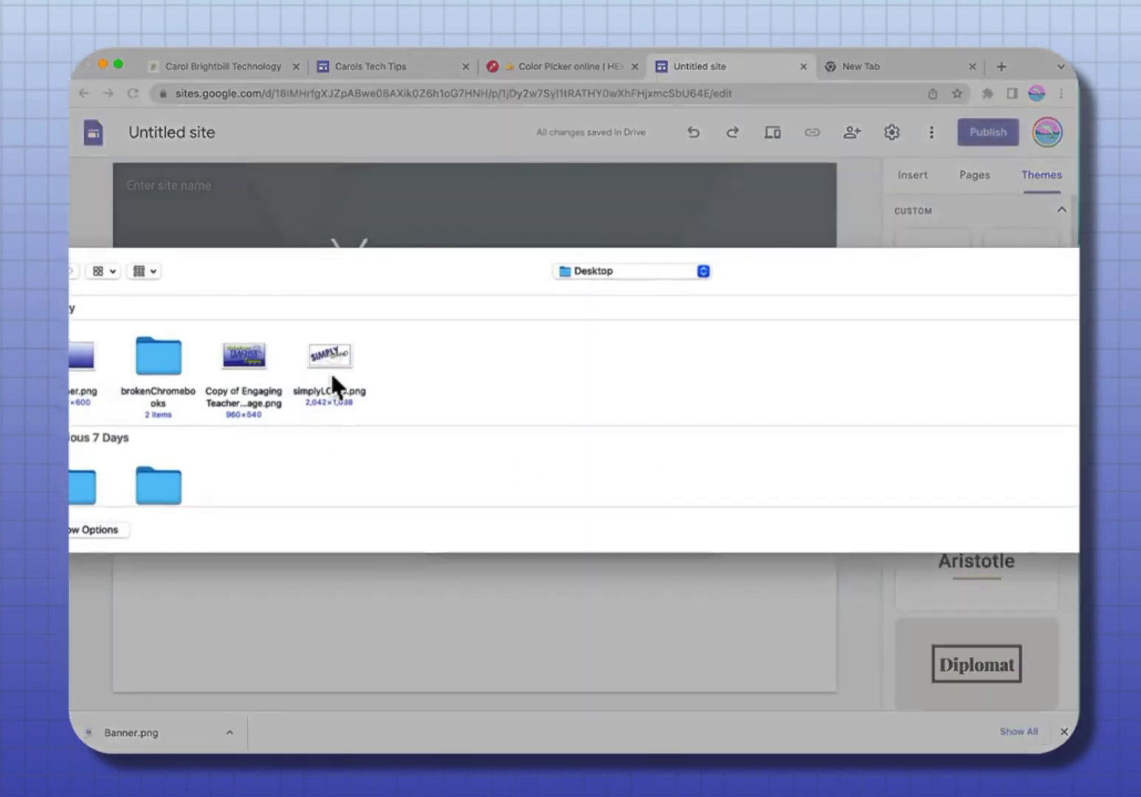
double_click(326, 358)
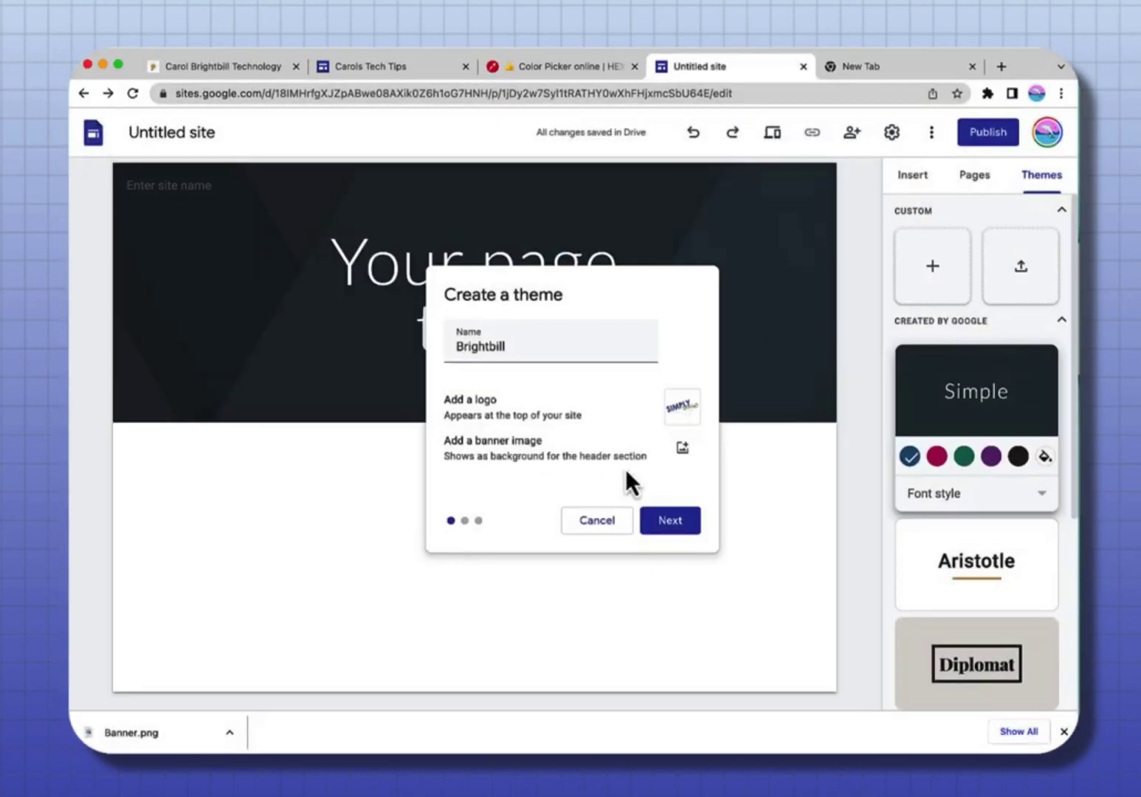
click(670, 522)
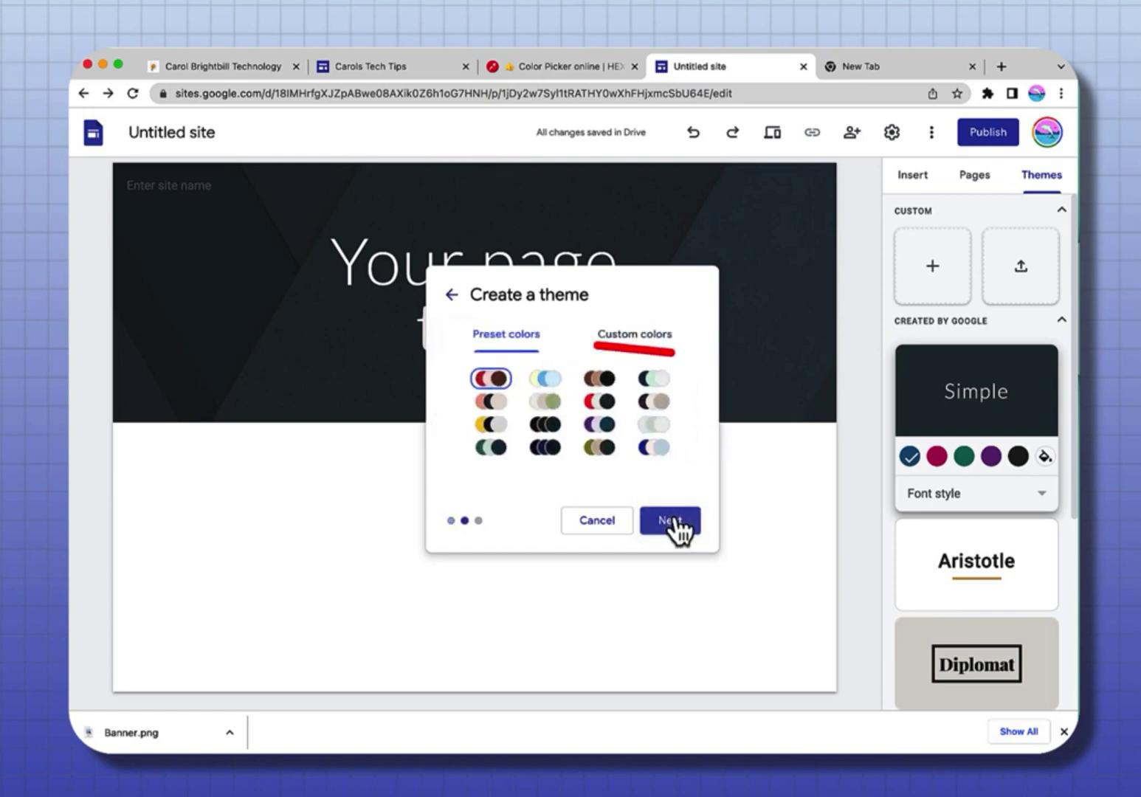
Step: Enter the logo colours #E9C354, #3464AC and #24447C as the theme's custom colours
click(636, 340)
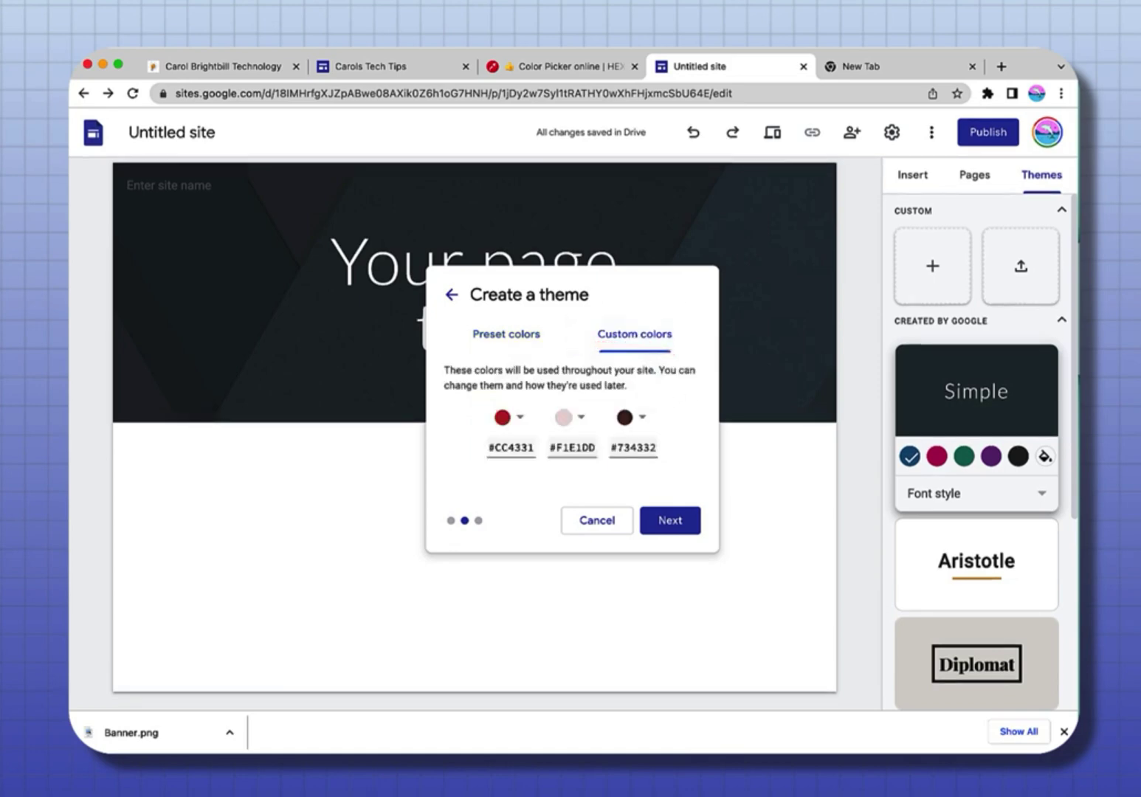
click(236, 749)
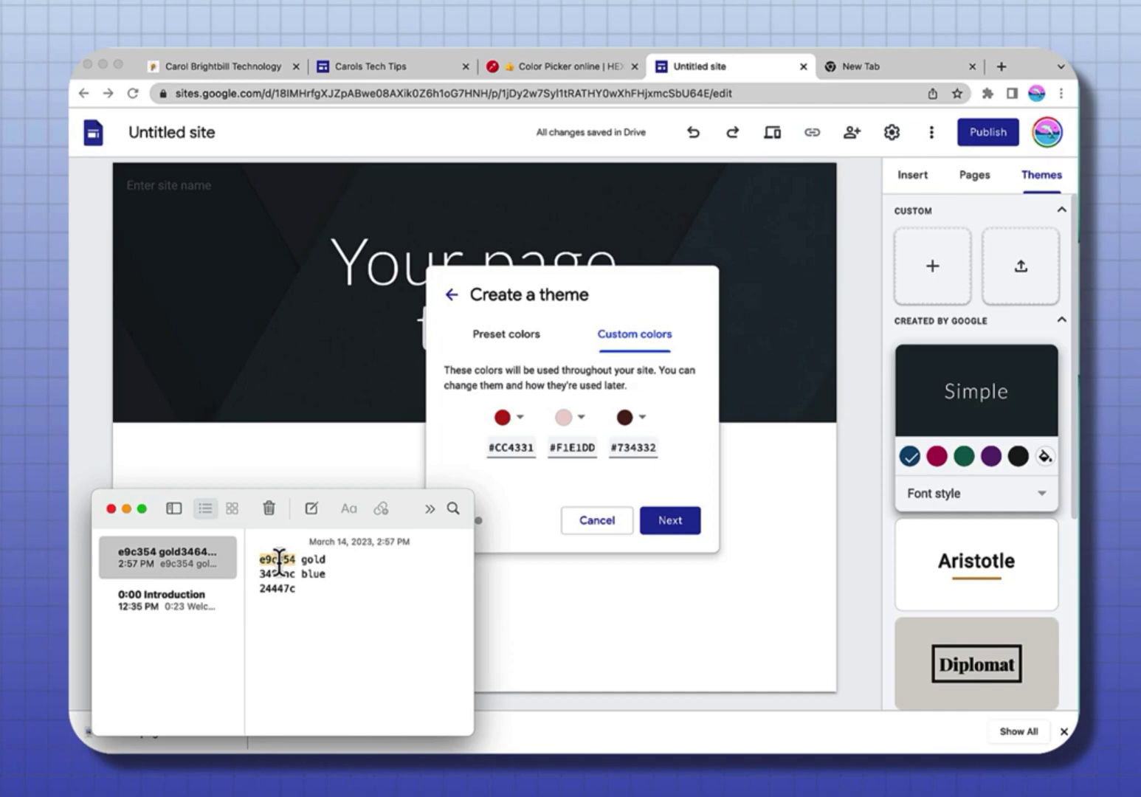
click(504, 446)
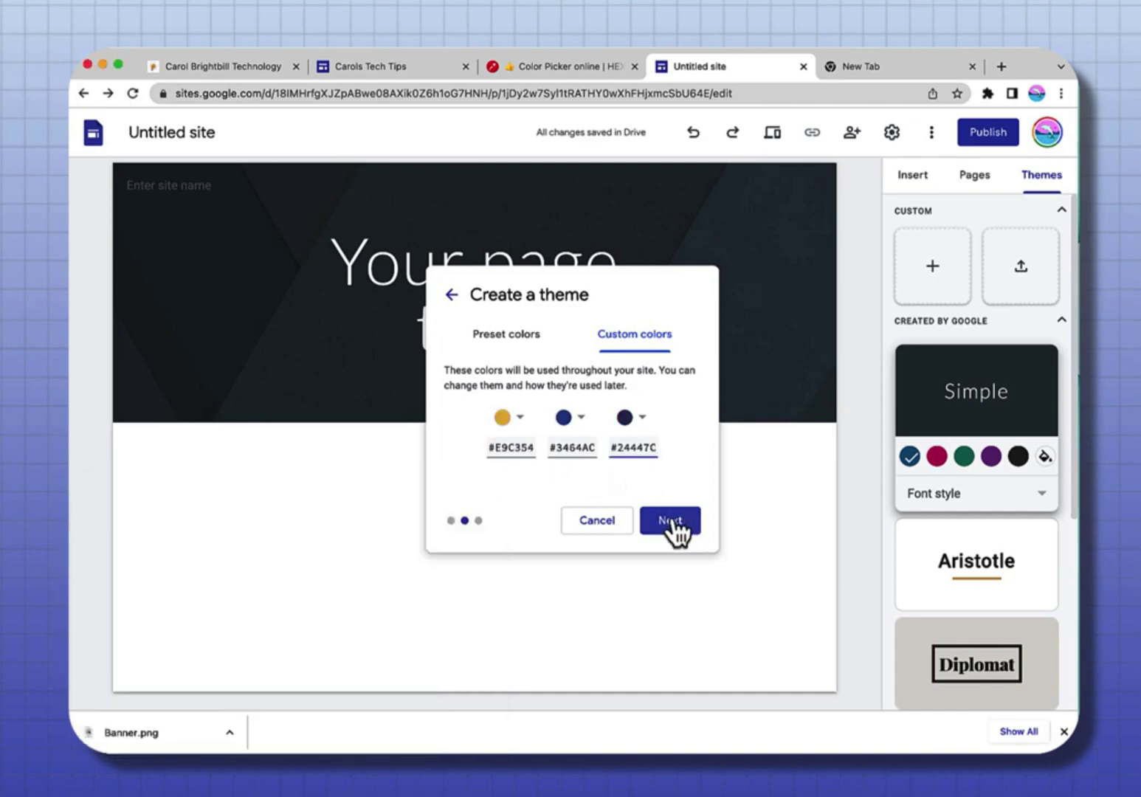
click(673, 525)
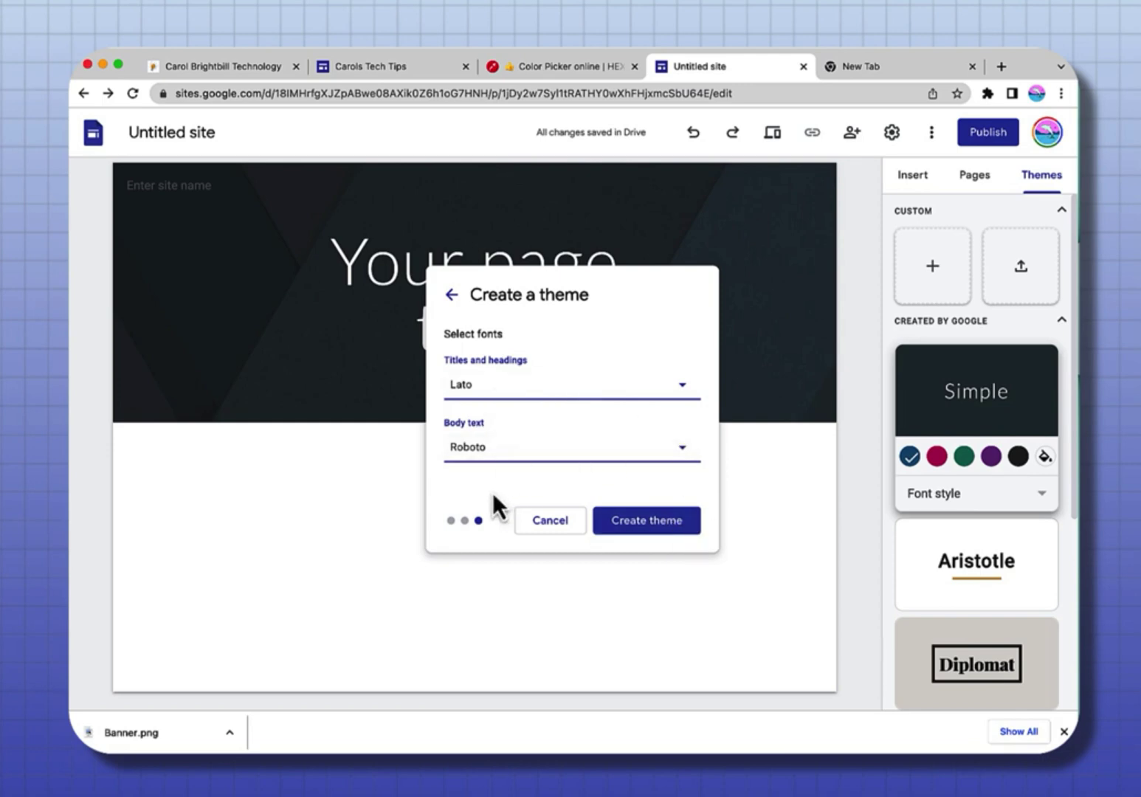
Step: Add Oswald from the font library for titles and headings and choose Cambria for body text
click(684, 385)
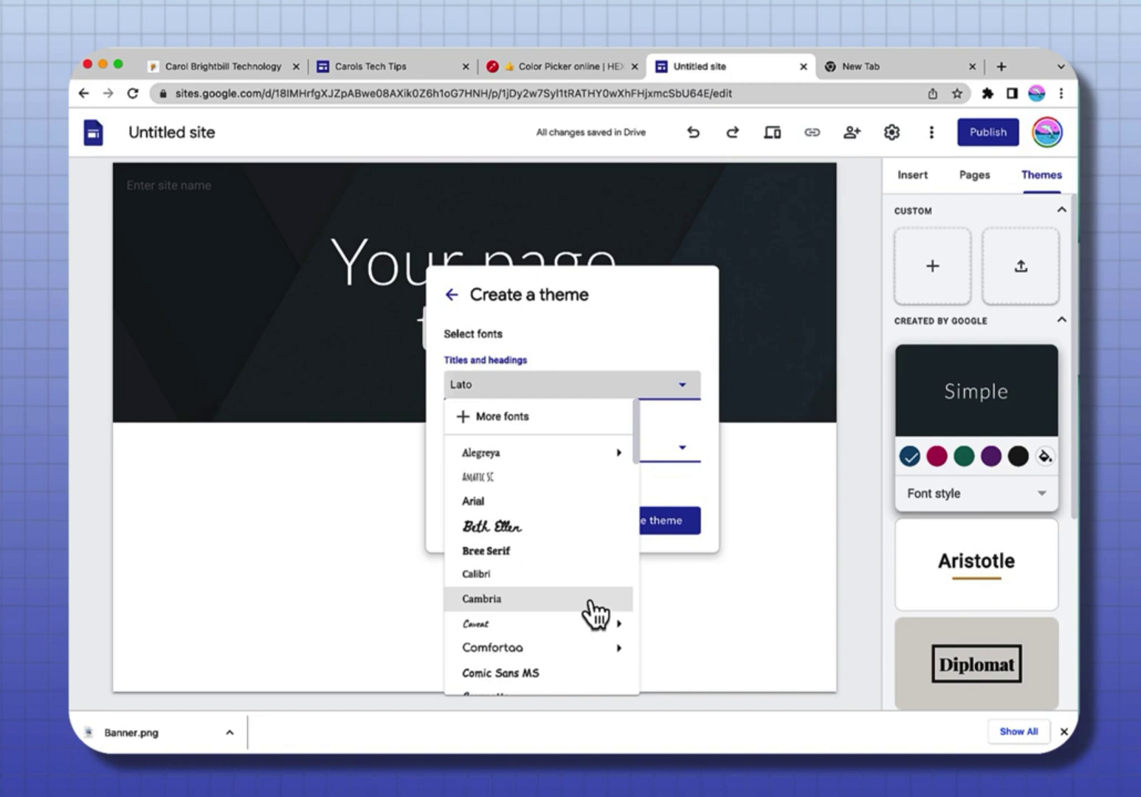
click(501, 414)
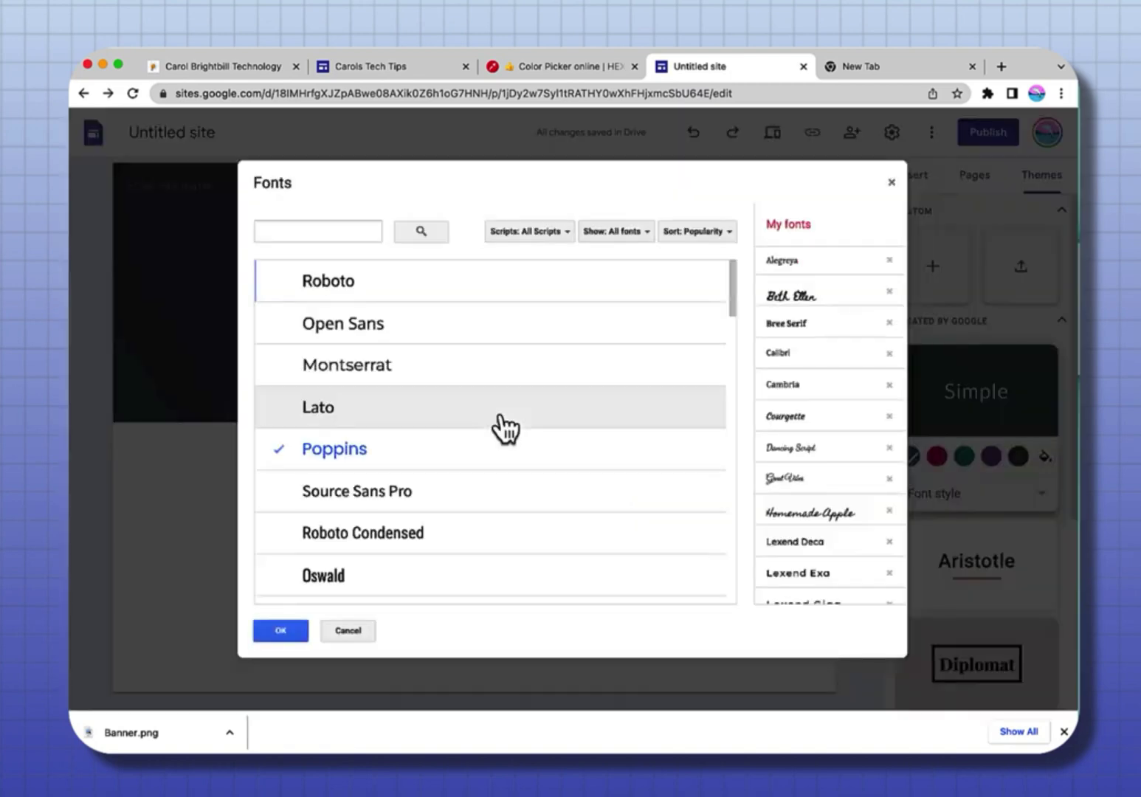
scroll(505, 427, down, 10)
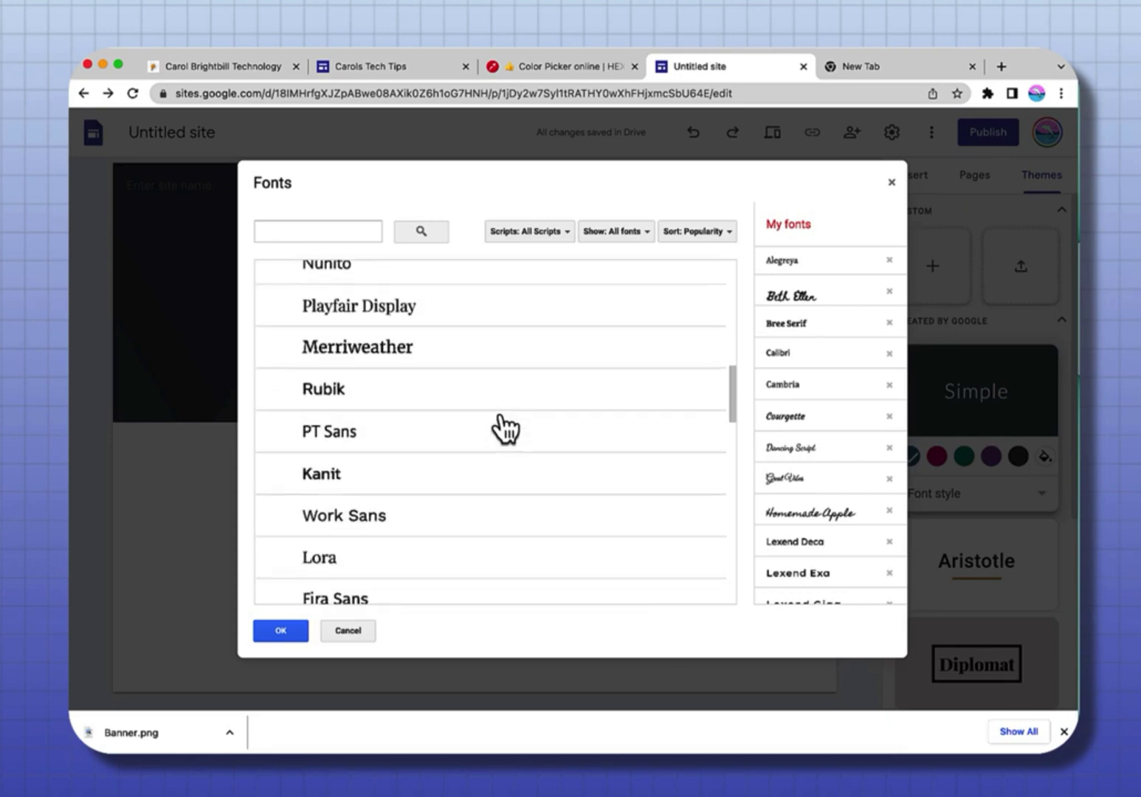
scroll(506, 427, up, 5)
scroll(506, 427, up, 2)
click(378, 403)
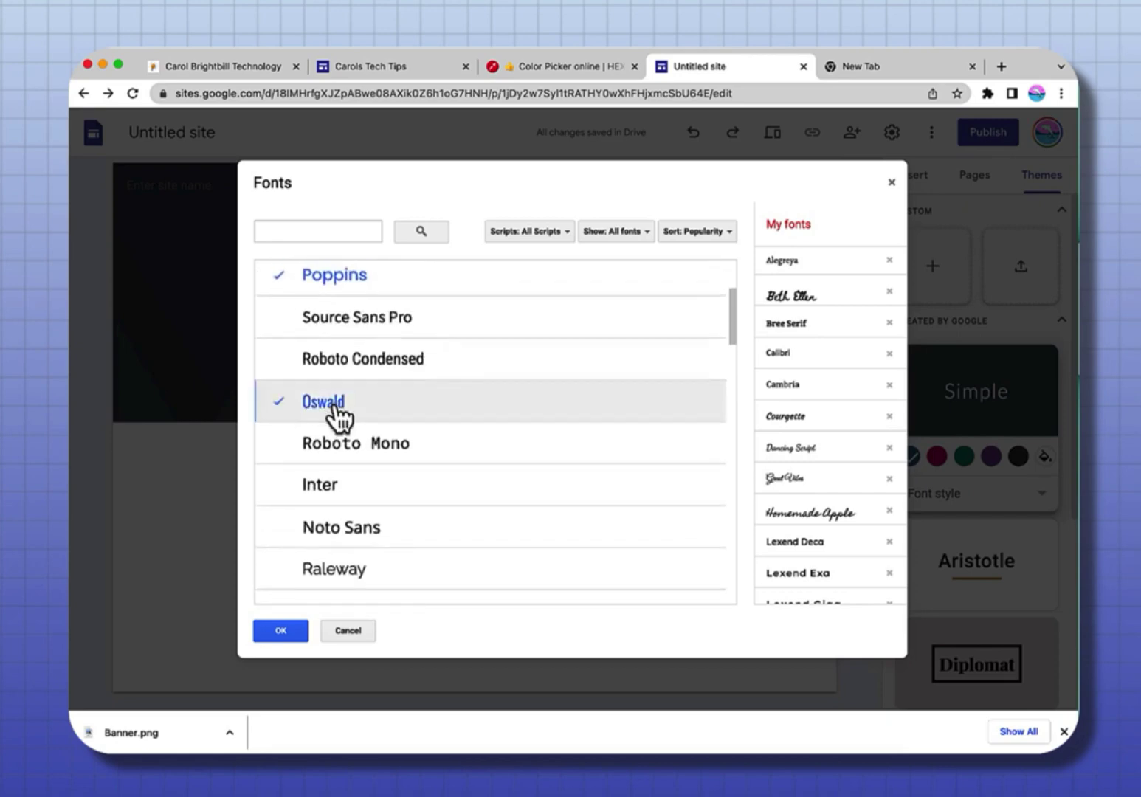
click(293, 631)
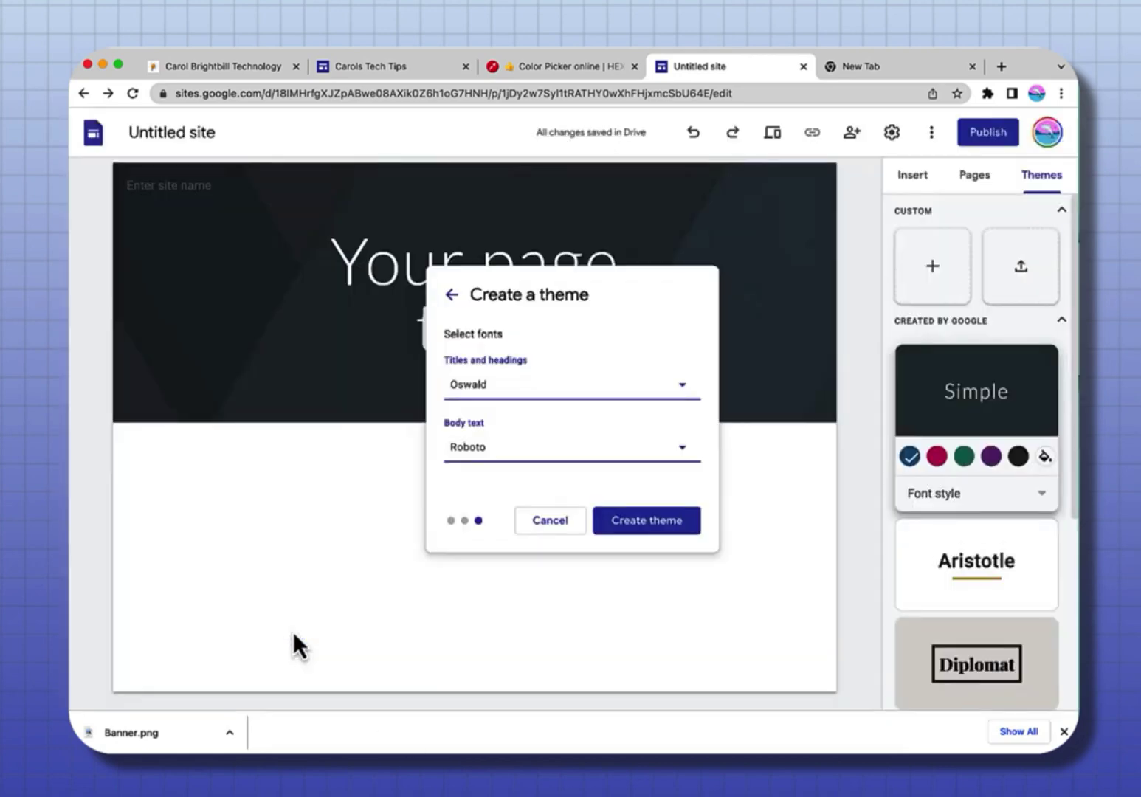
click(676, 451)
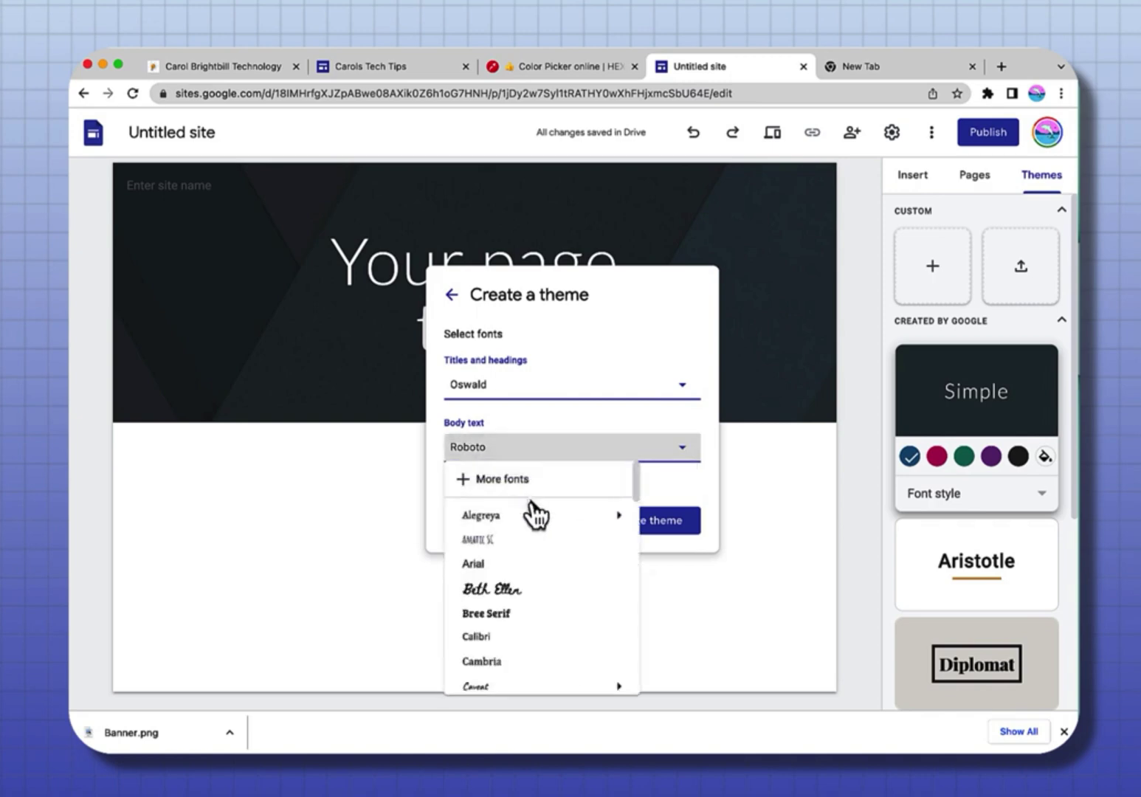
key(Return)
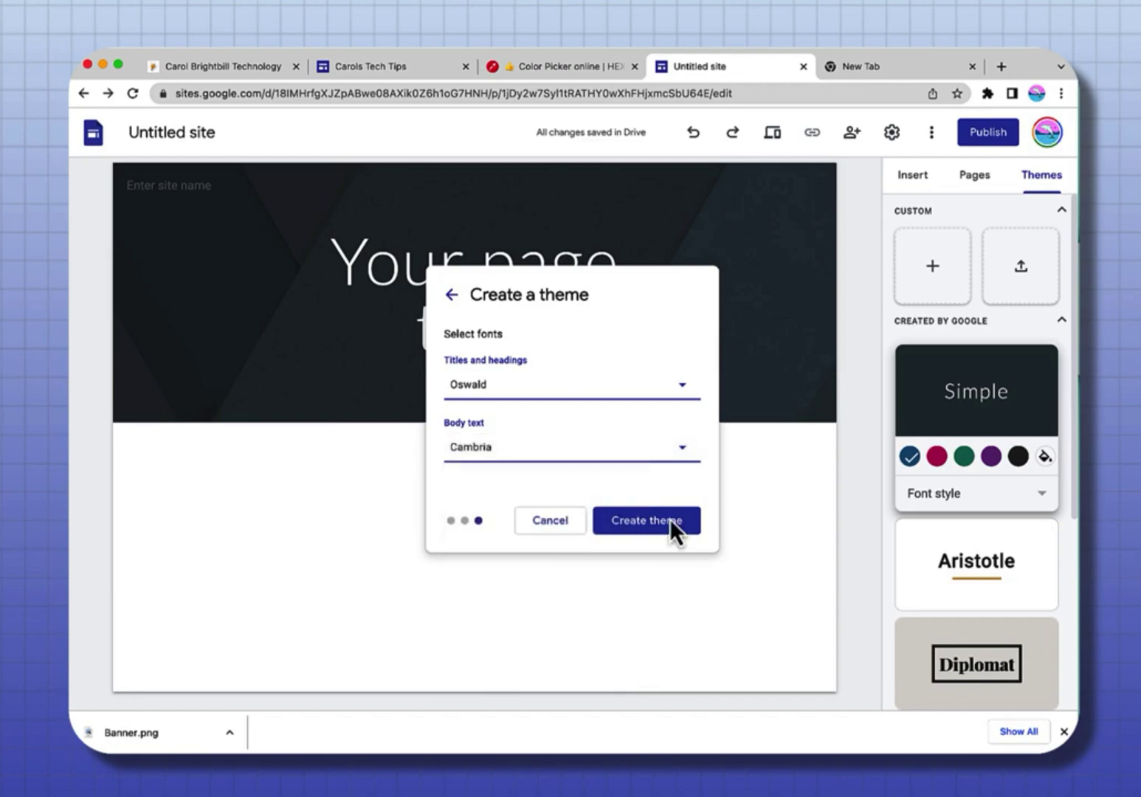
Step: Create the Brightbill theme, review its colour palettes without changing them, and expand its colour settings
click(648, 523)
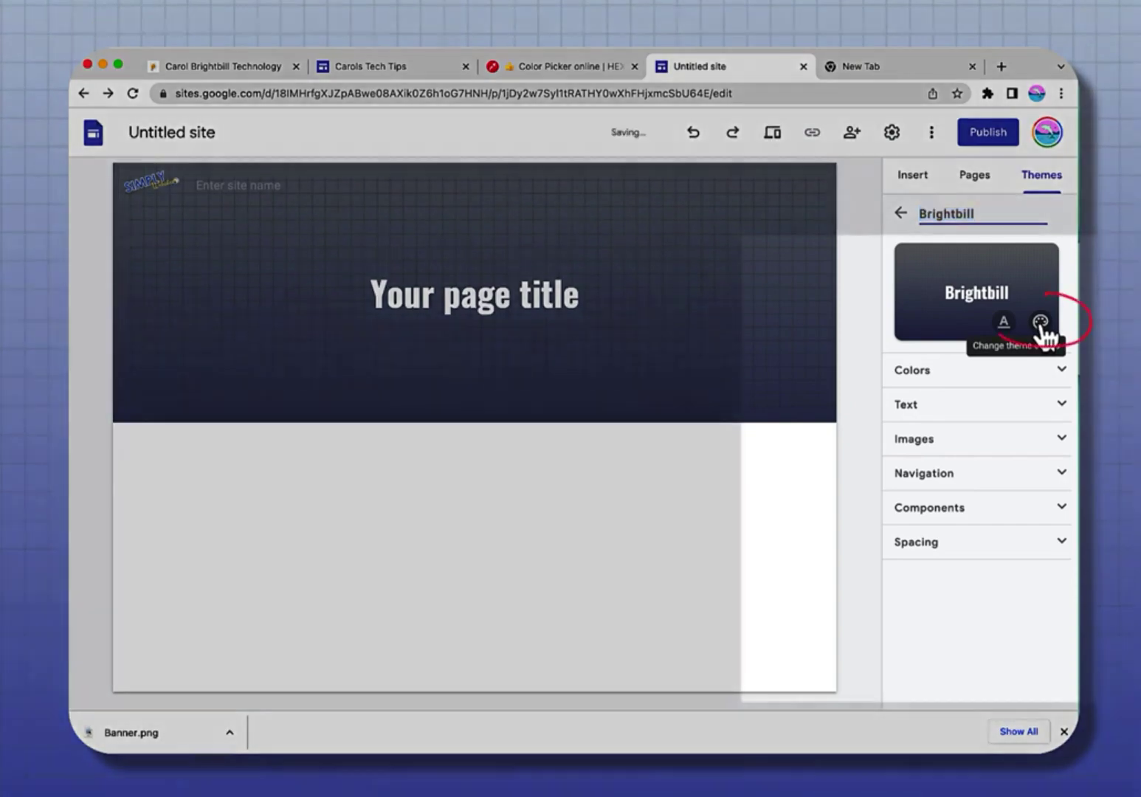
click(1040, 321)
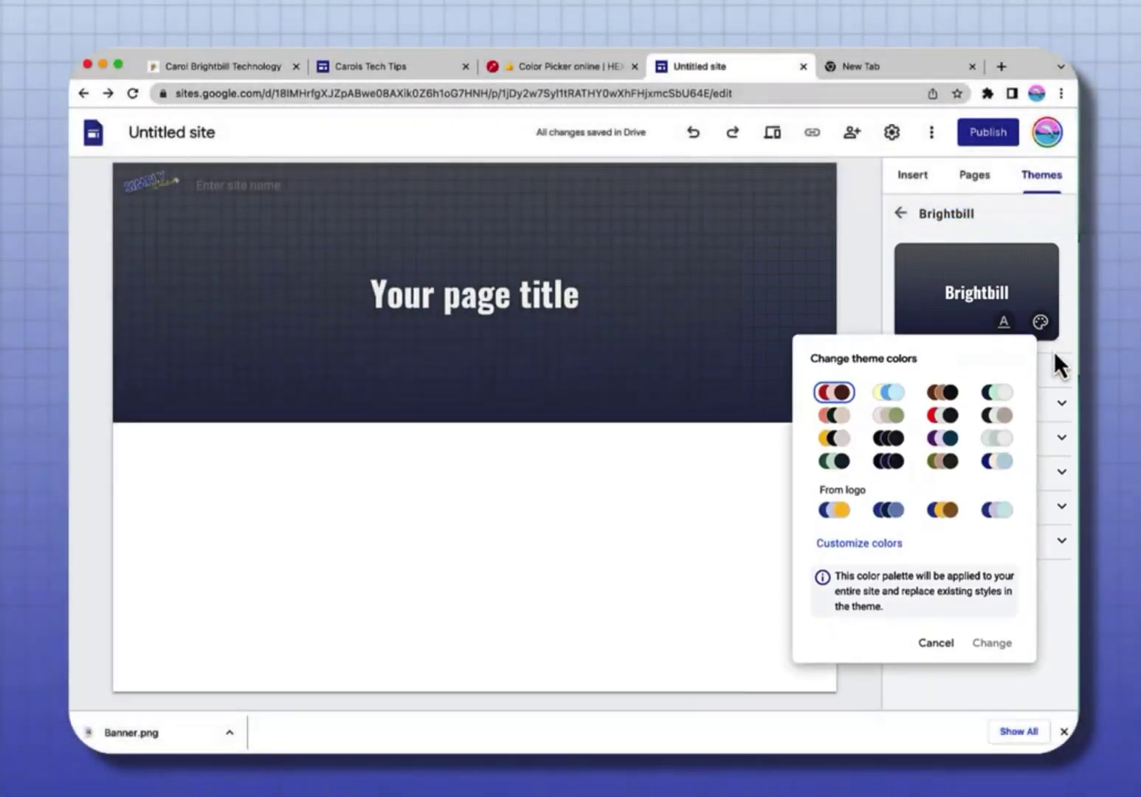
click(1054, 351)
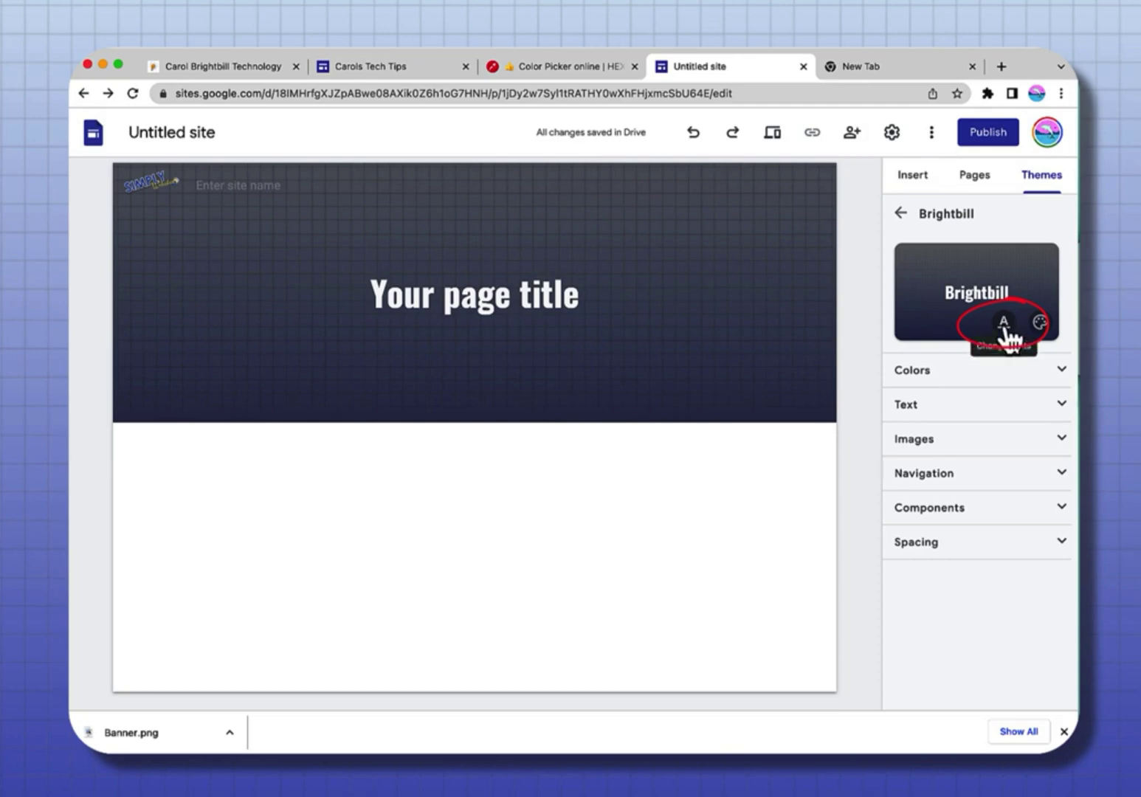
click(1062, 368)
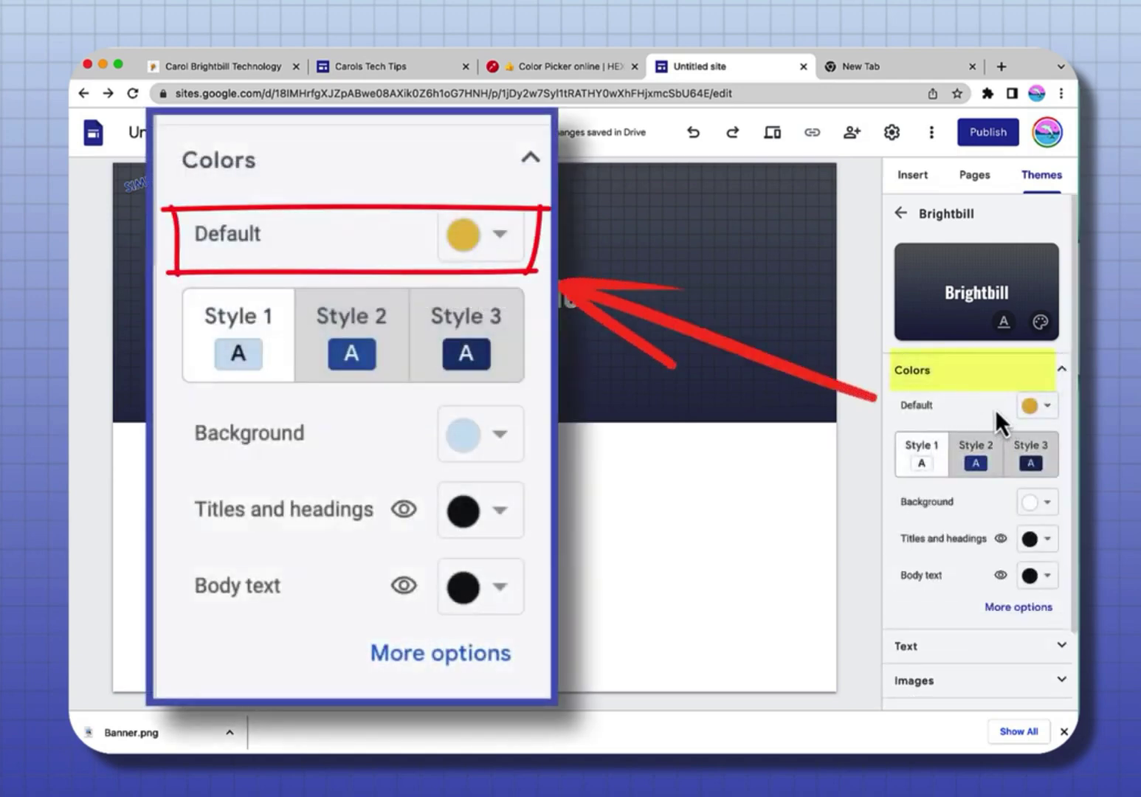
Step: Set the page background to light blue #9fc5e8 and show separate title, heading and body colours
click(1047, 506)
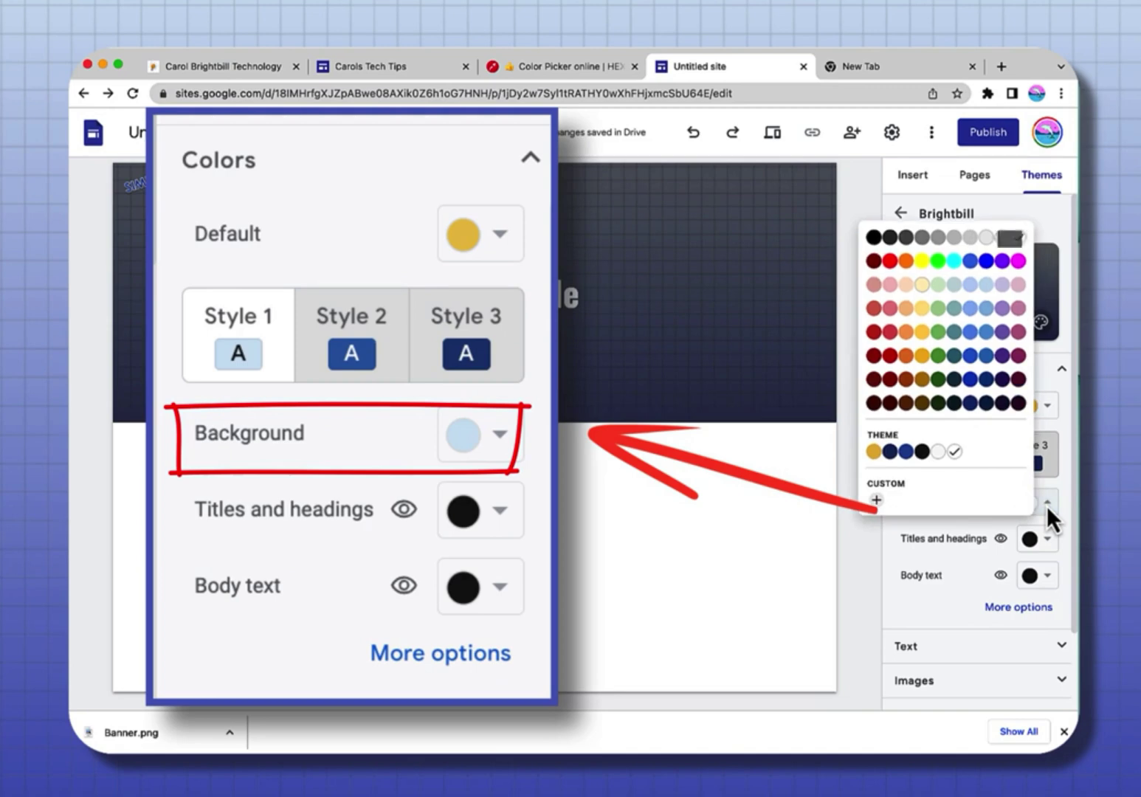
click(986, 305)
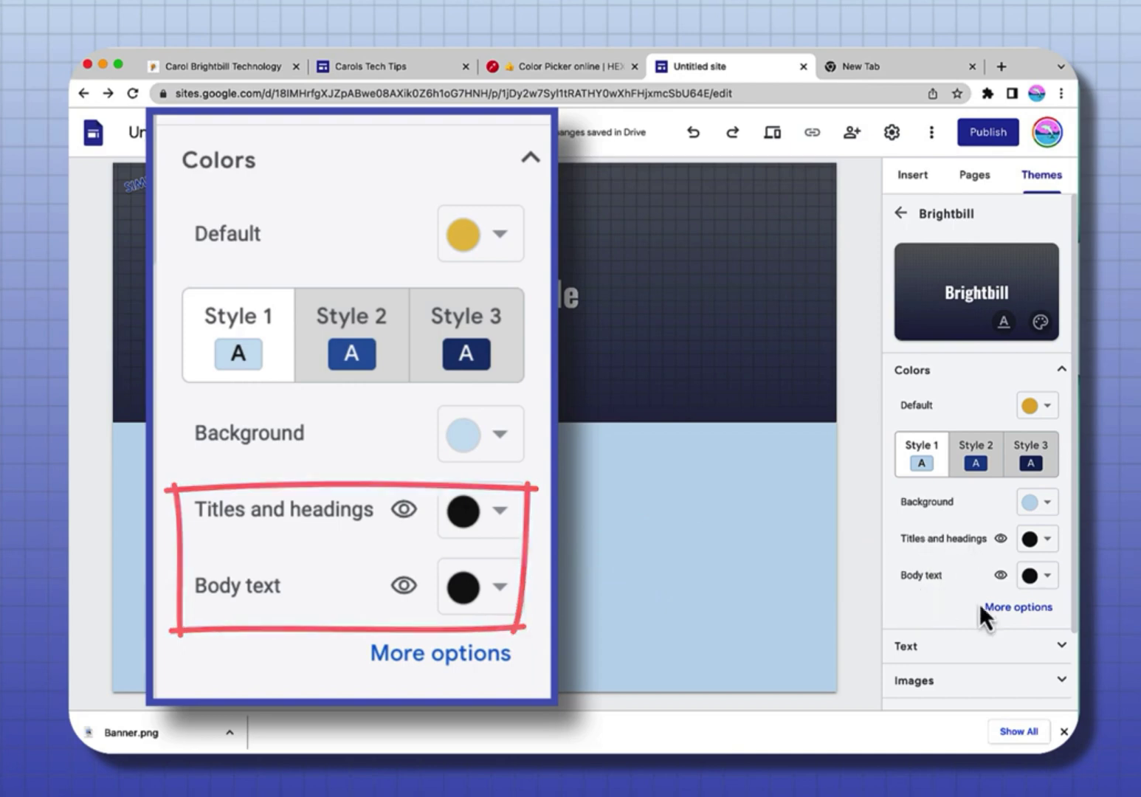
click(1019, 609)
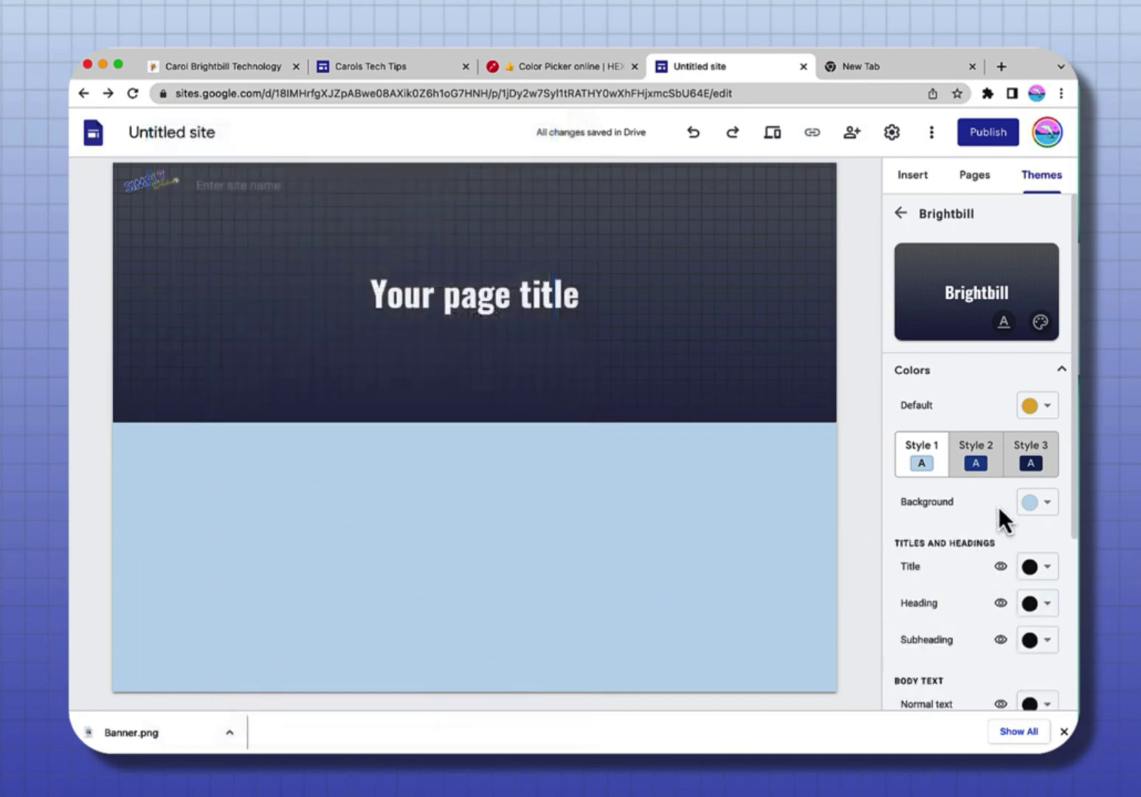
scroll(999, 509, down, 4)
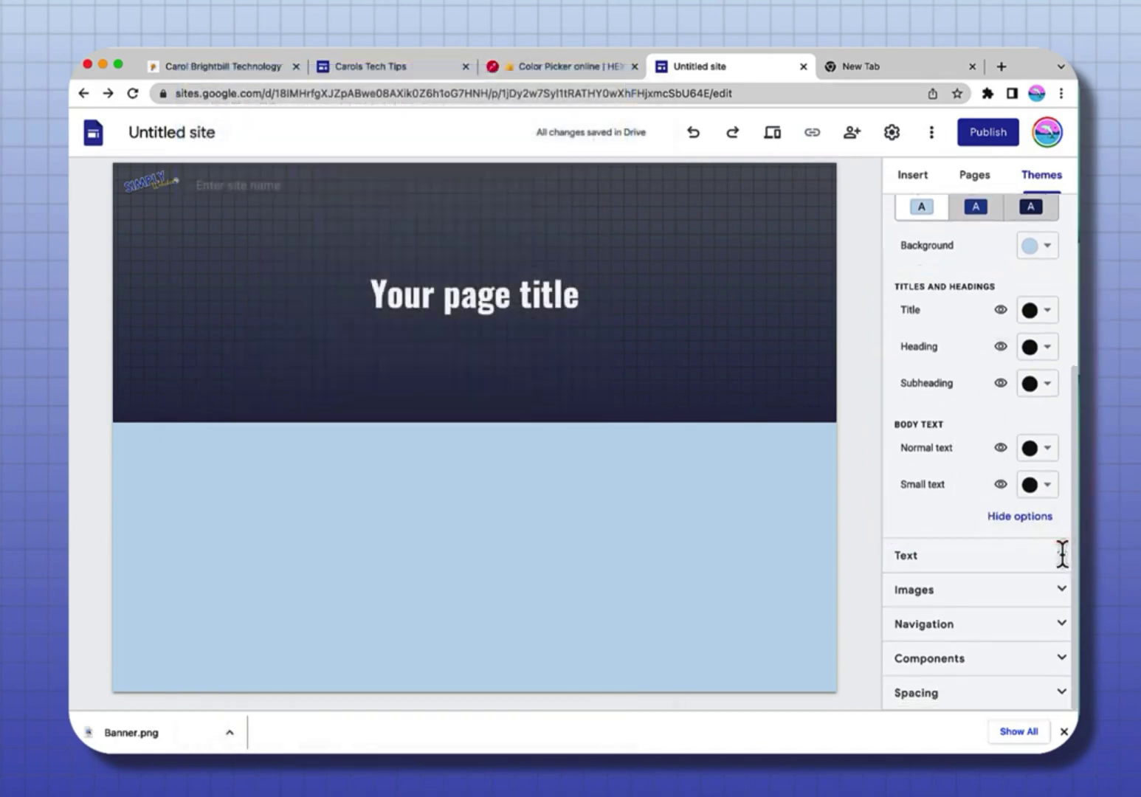
Step: Check the Normal text and Heading style fonts, then expand the theme's Images settings
click(1060, 554)
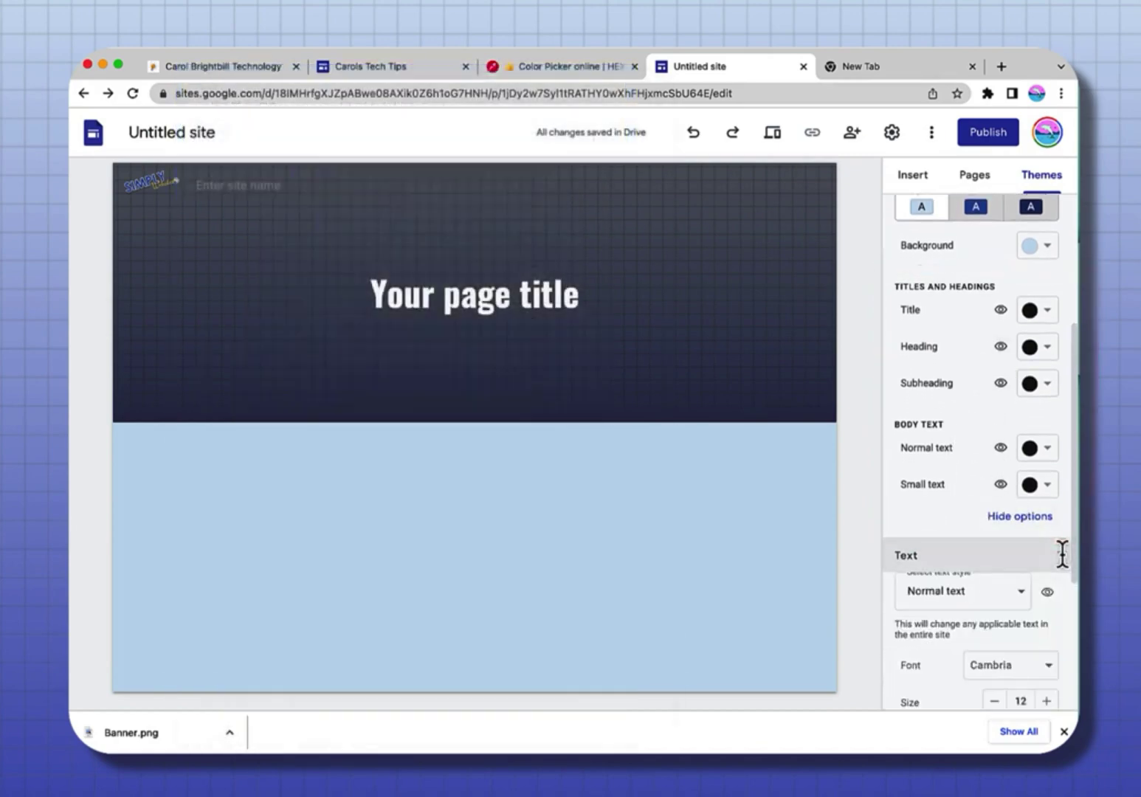
scroll(1062, 554, down, 5)
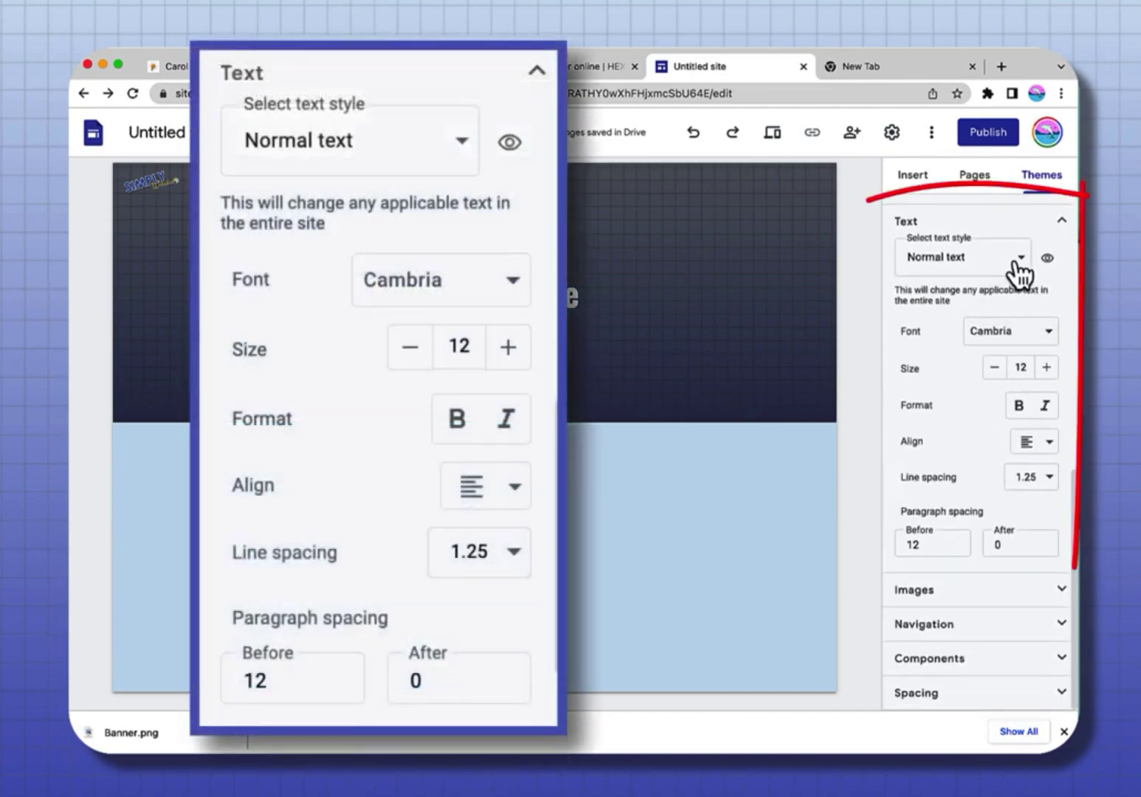
click(1018, 265)
click(1014, 262)
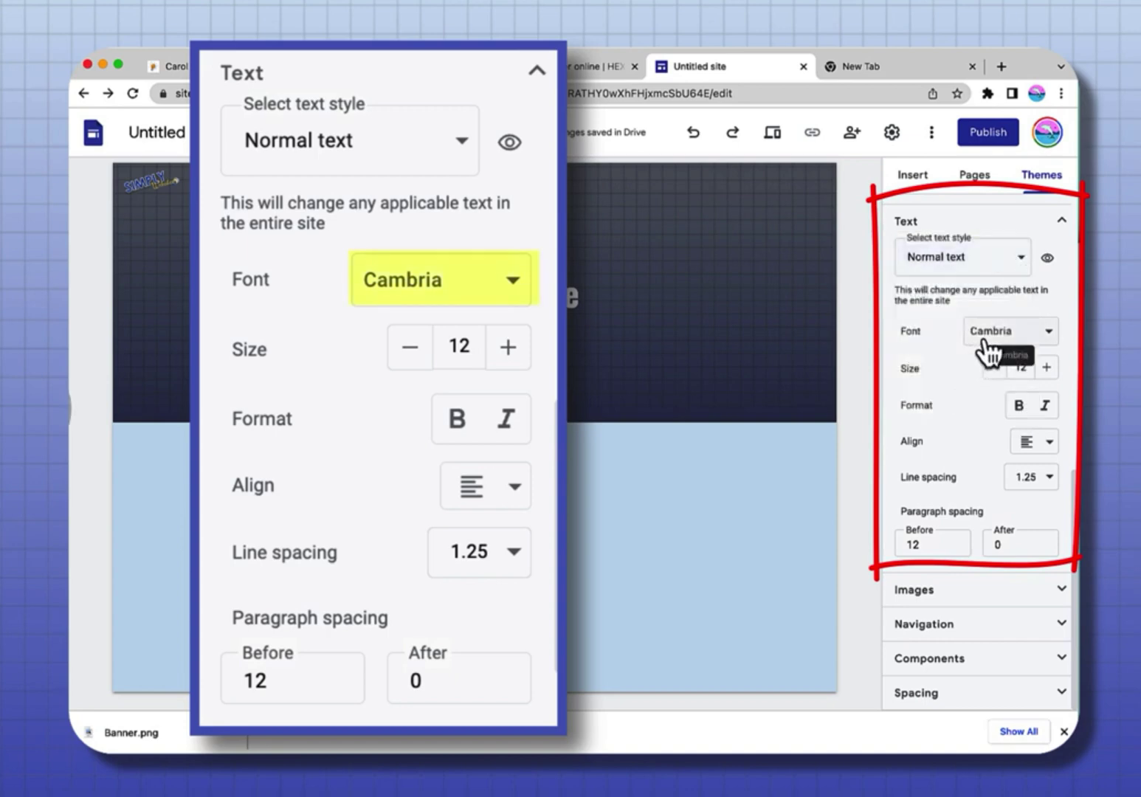
click(1013, 267)
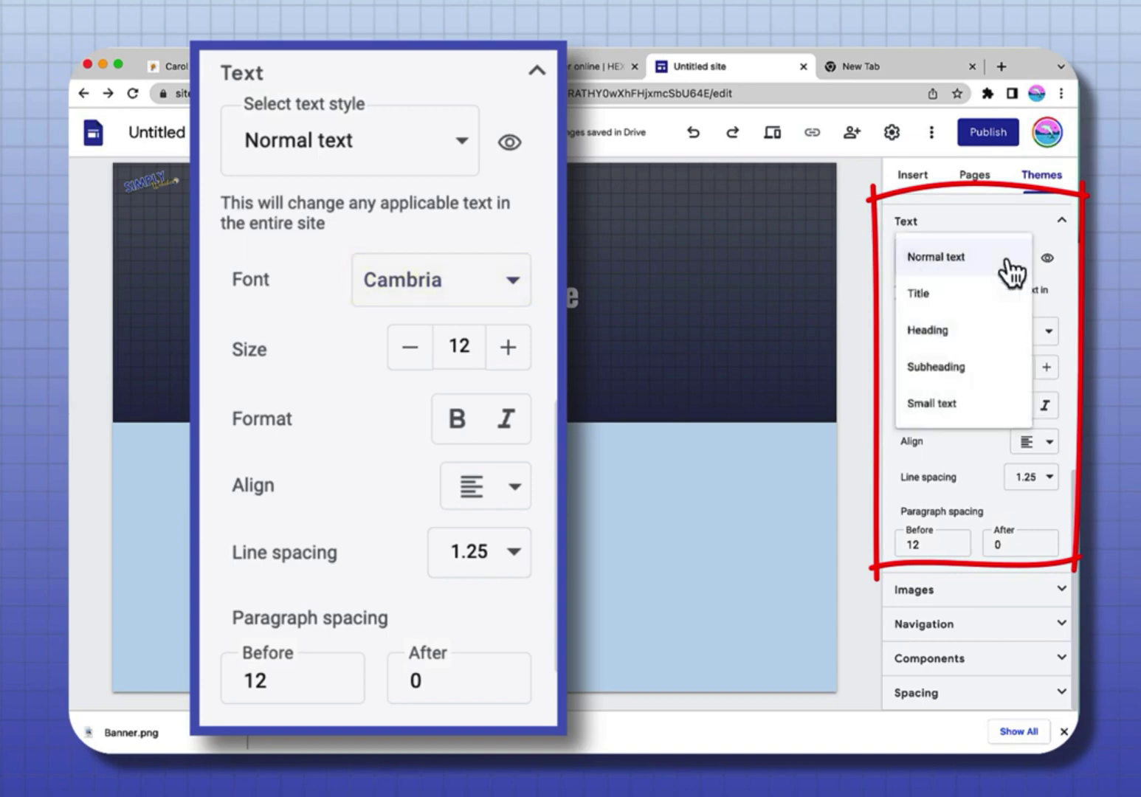
click(959, 334)
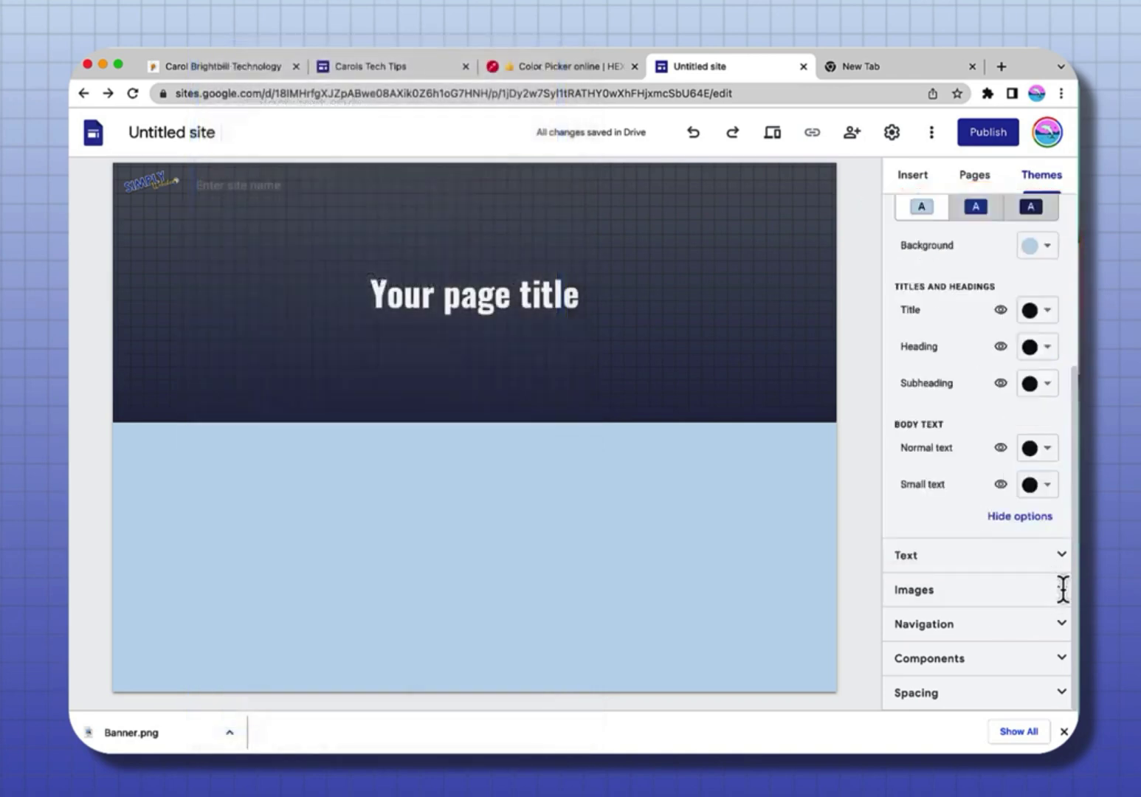
click(1057, 588)
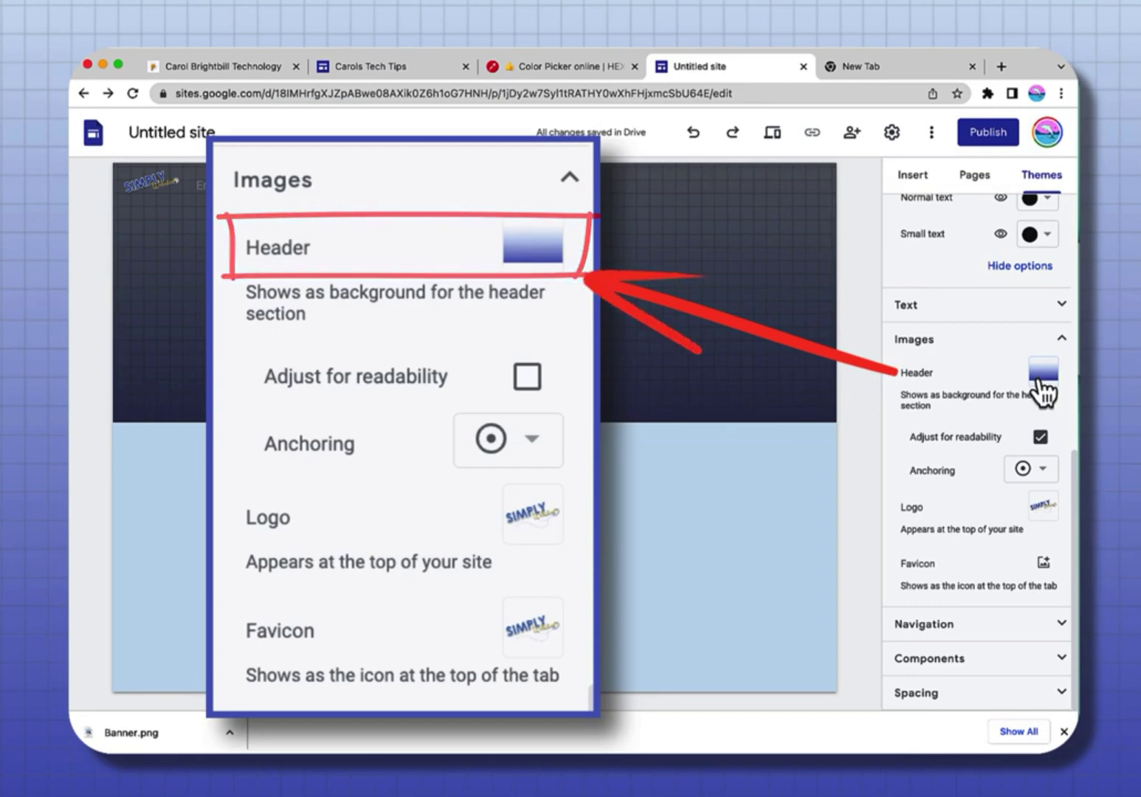
Step: Upload the SIMPLY logo image as the Brightbill theme's favicon
click(1043, 563)
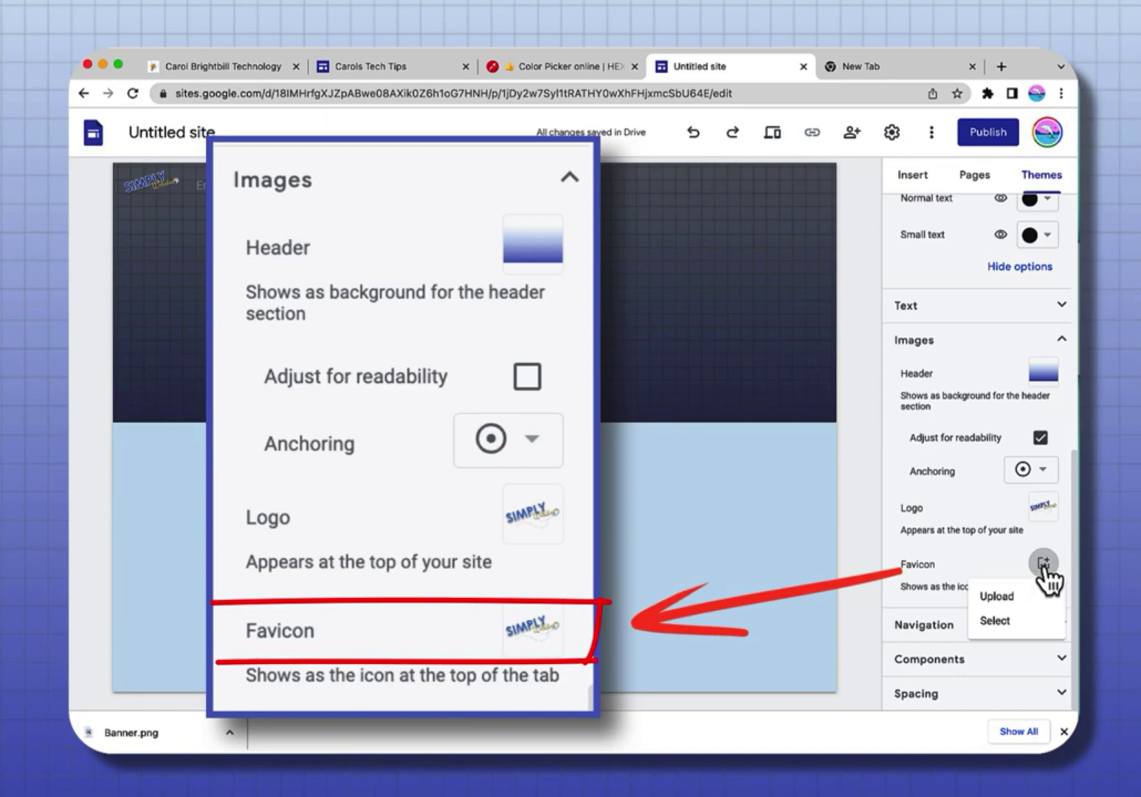
click(998, 599)
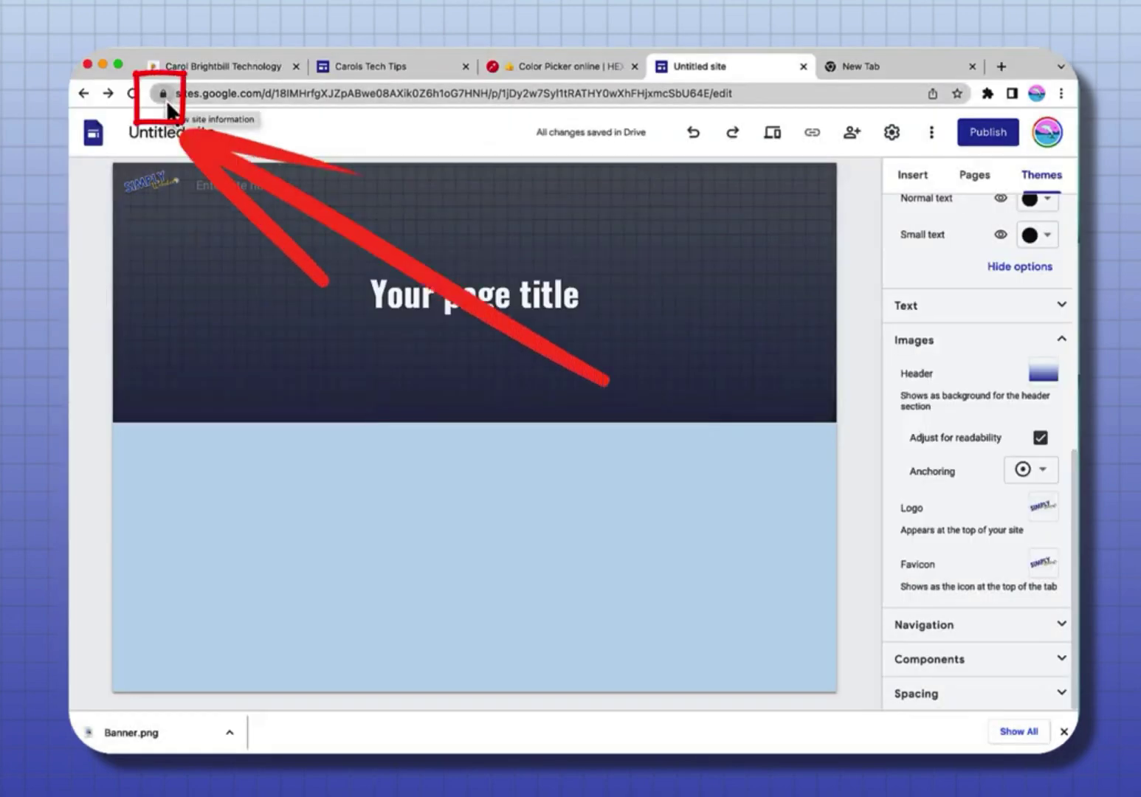
click(1062, 339)
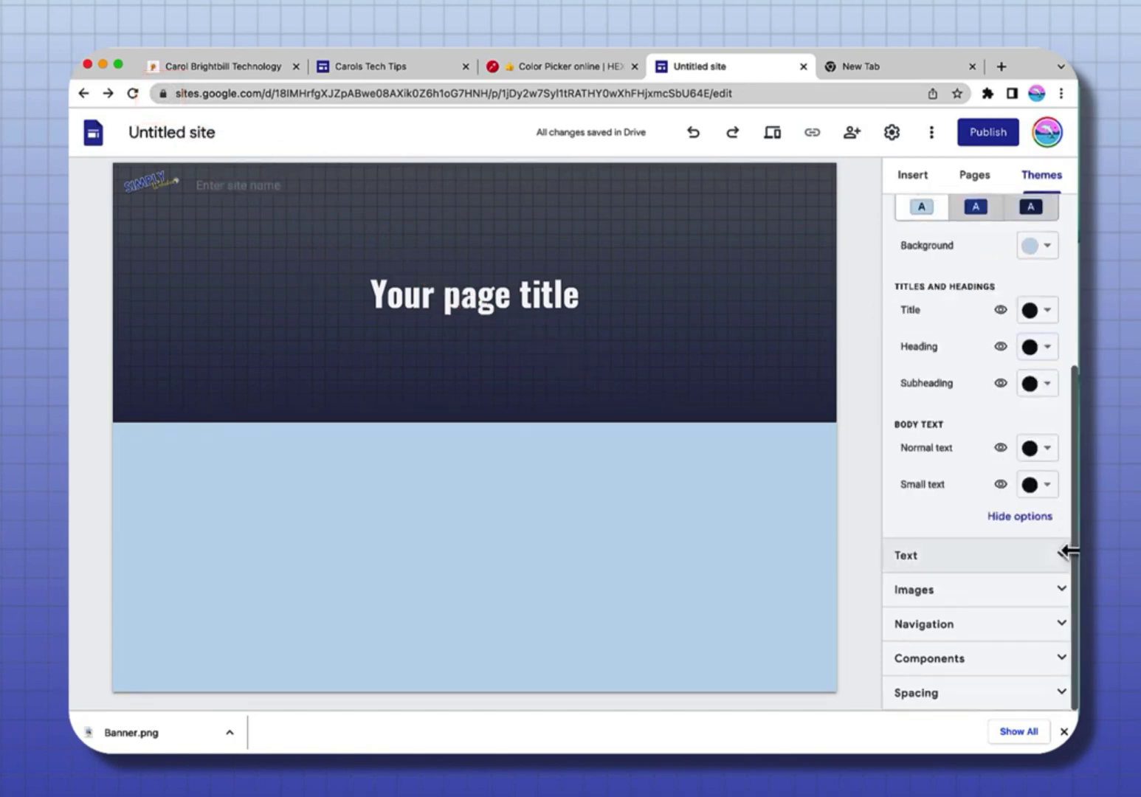
Step: Turn off the transparent-at-top navigation and set its background colour to blue #3464ac
click(1061, 627)
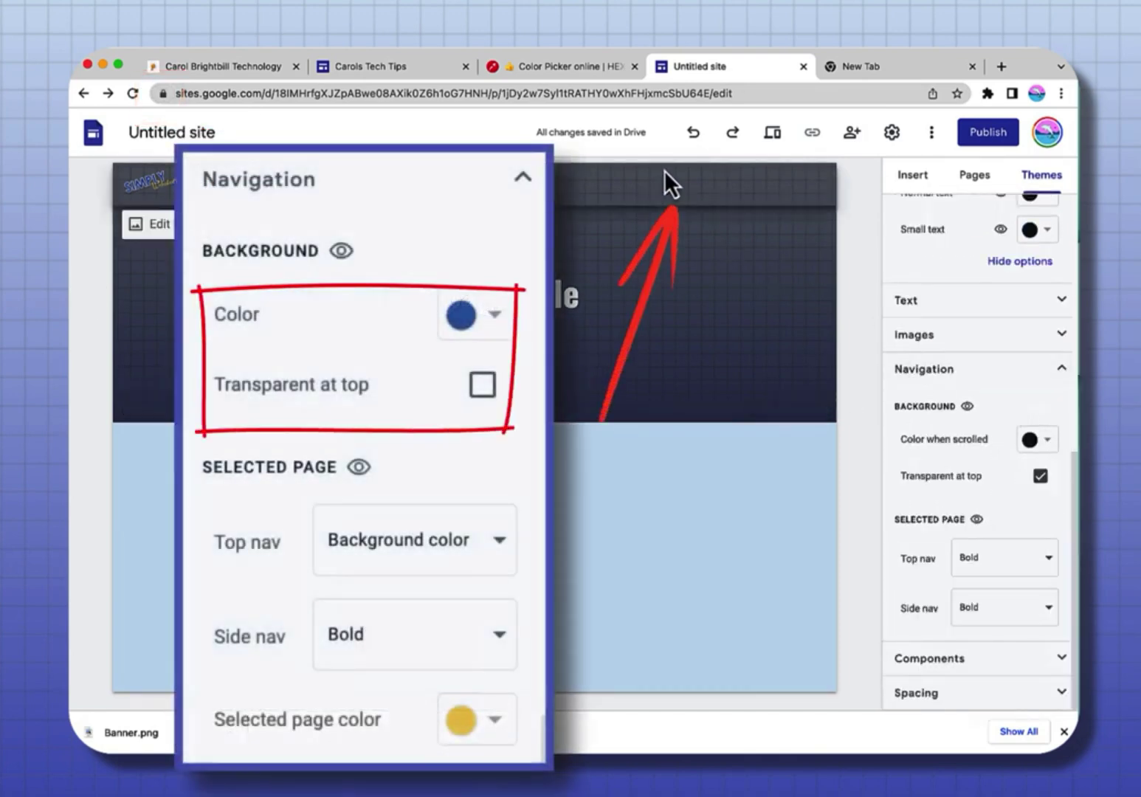
click(1040, 476)
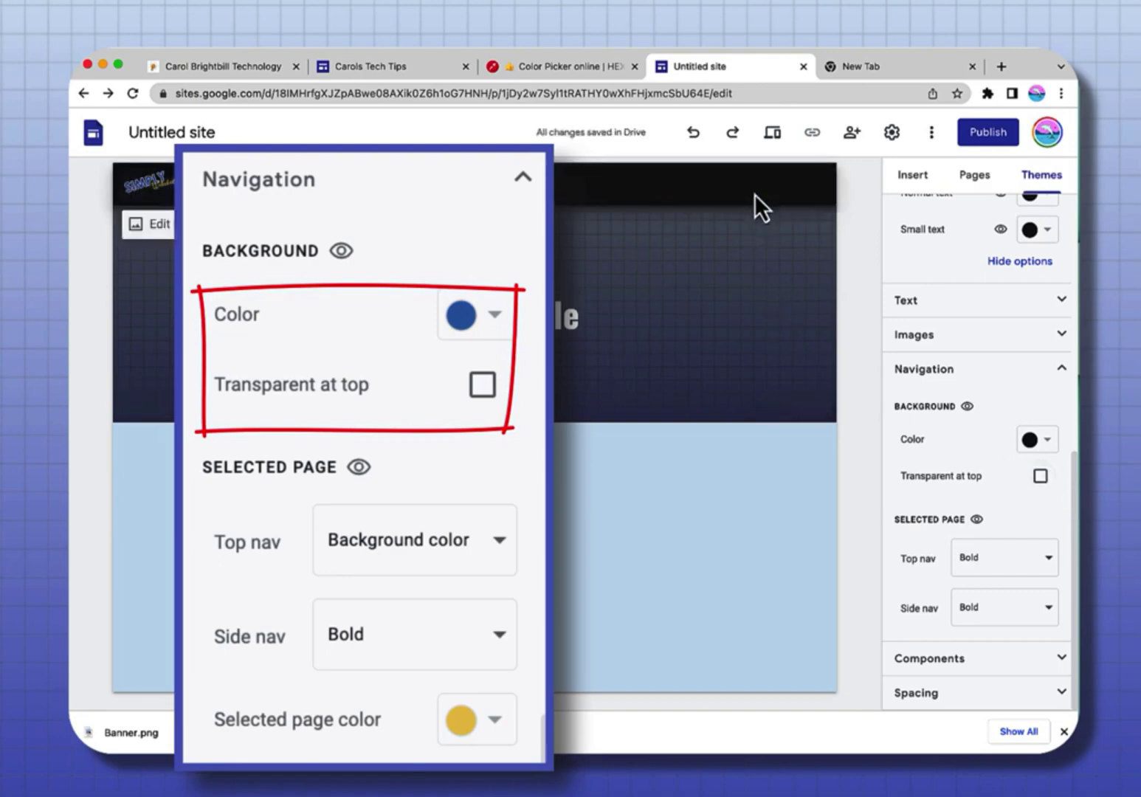
click(1046, 440)
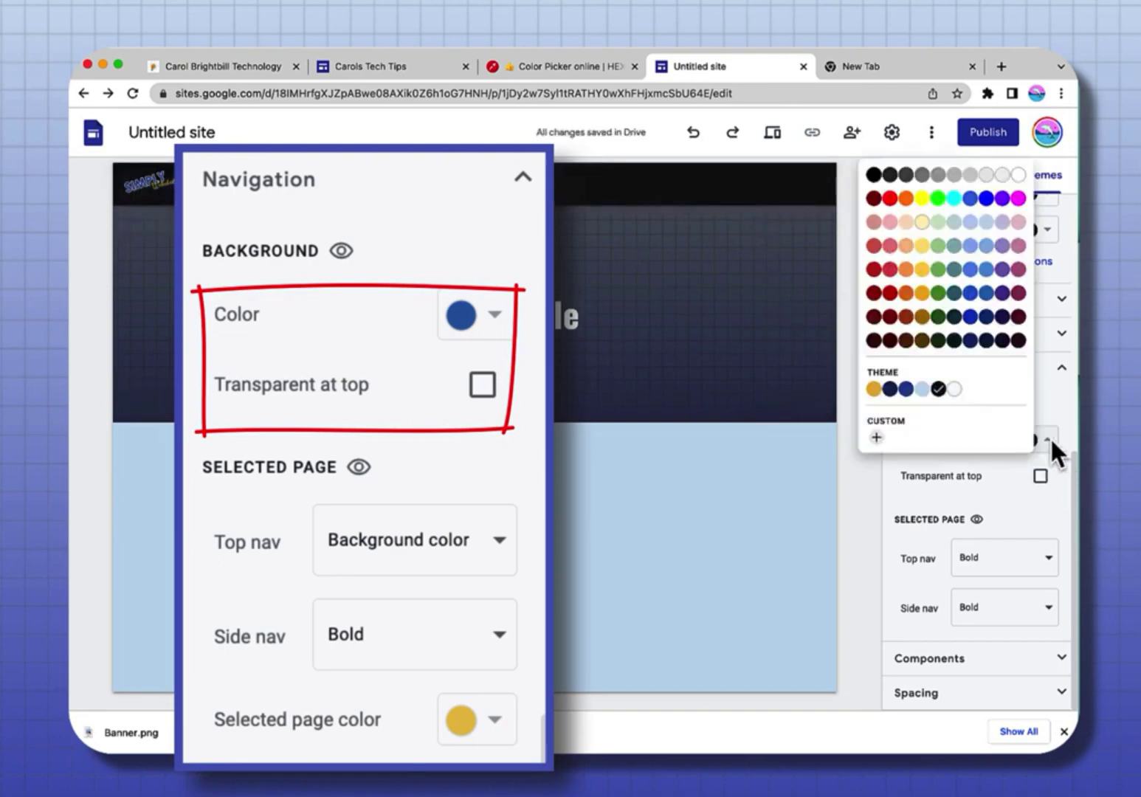
click(906, 389)
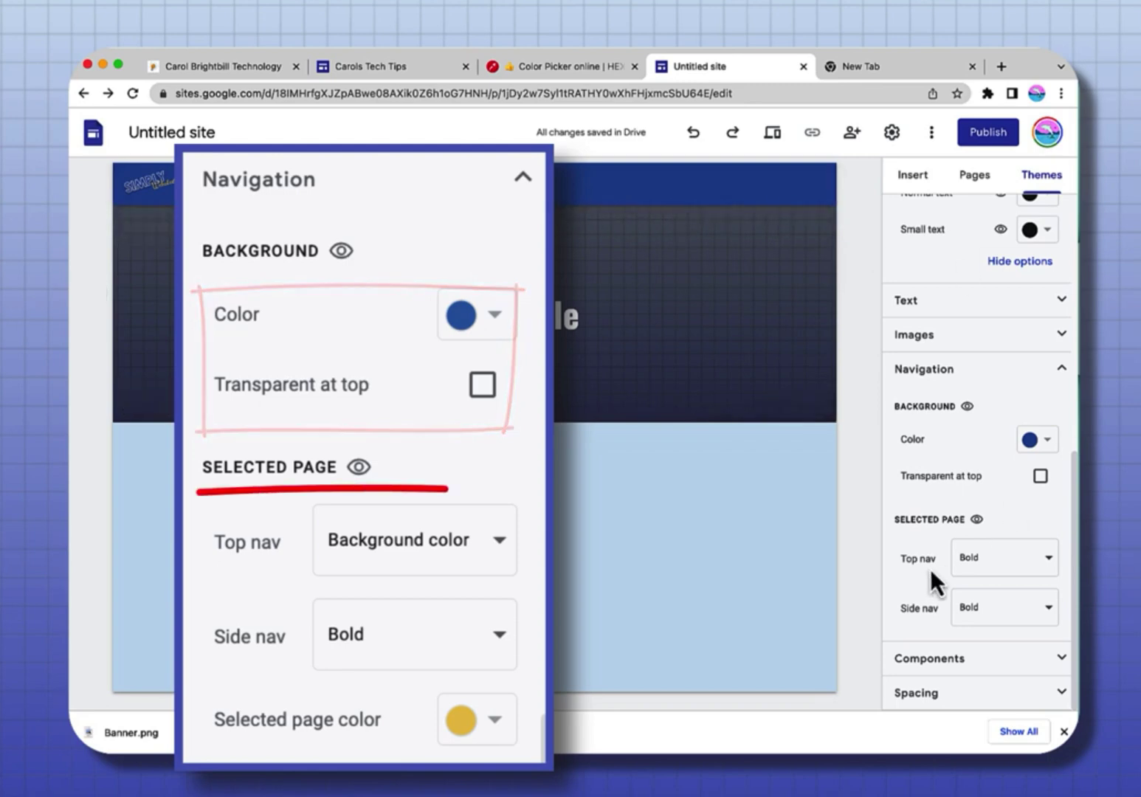
Step: Keep Bold as the selected-page style in top navigation and check the side navigation setting
click(1050, 569)
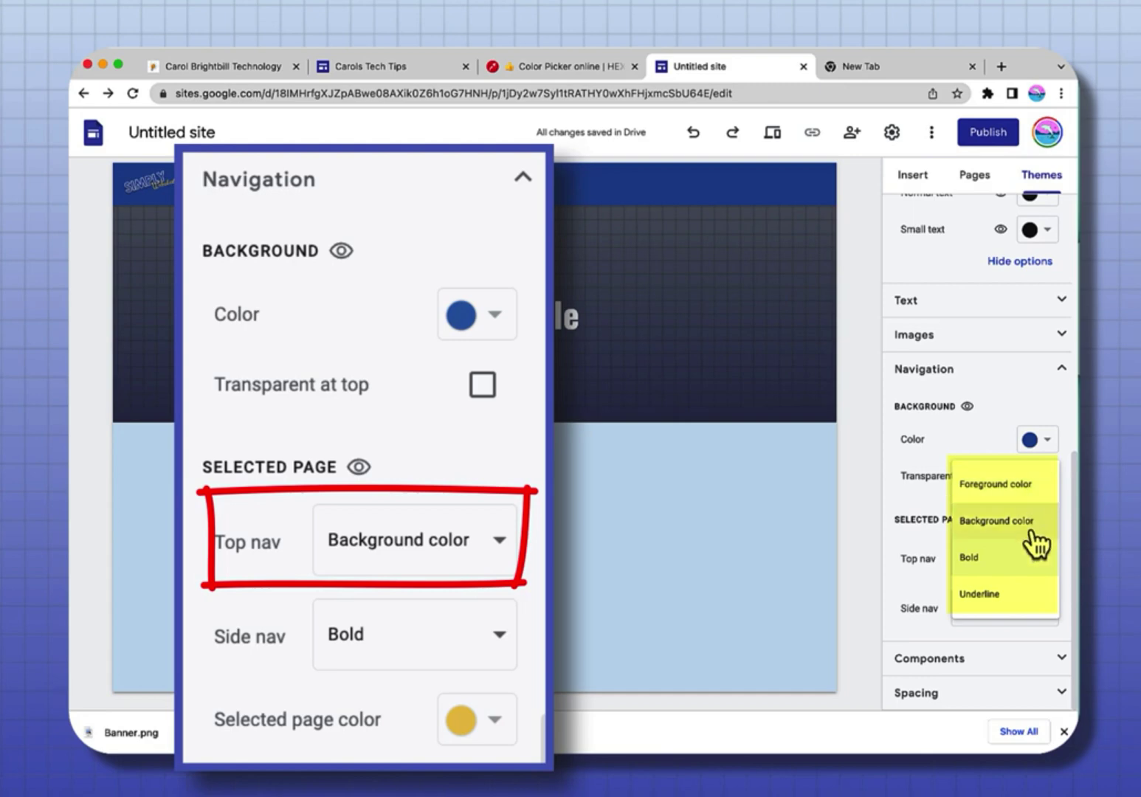
click(1004, 637)
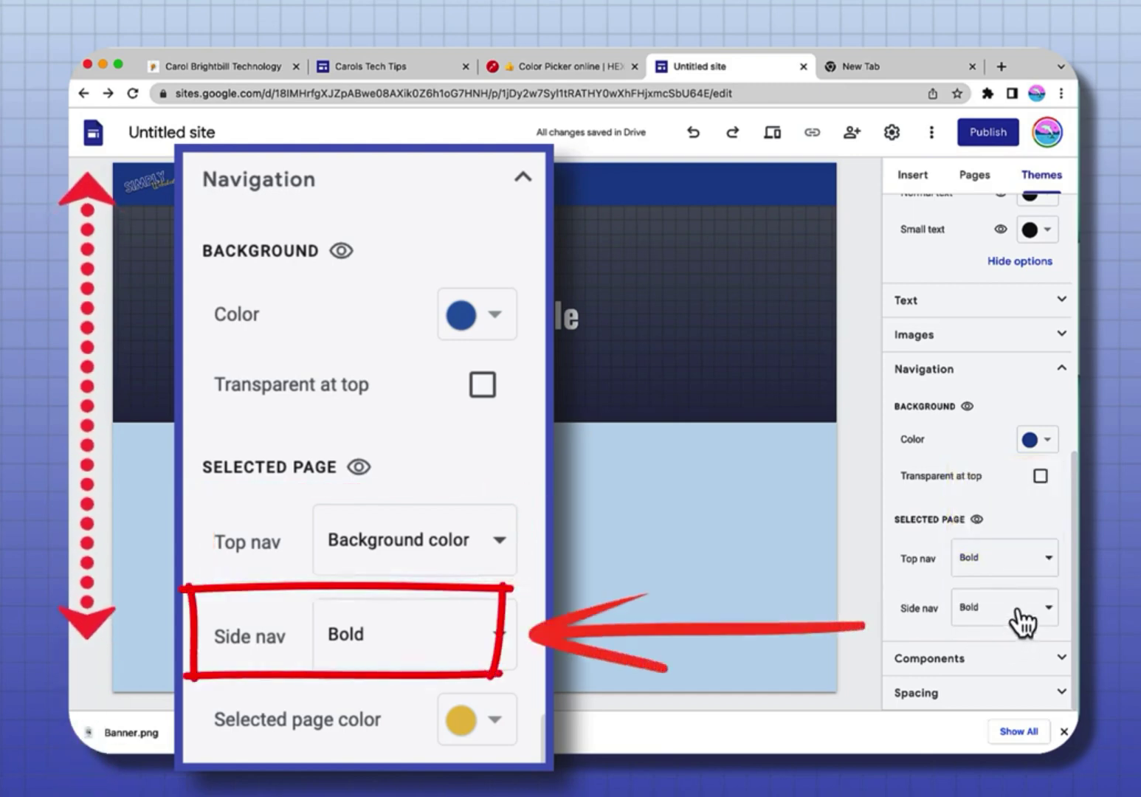
click(1022, 622)
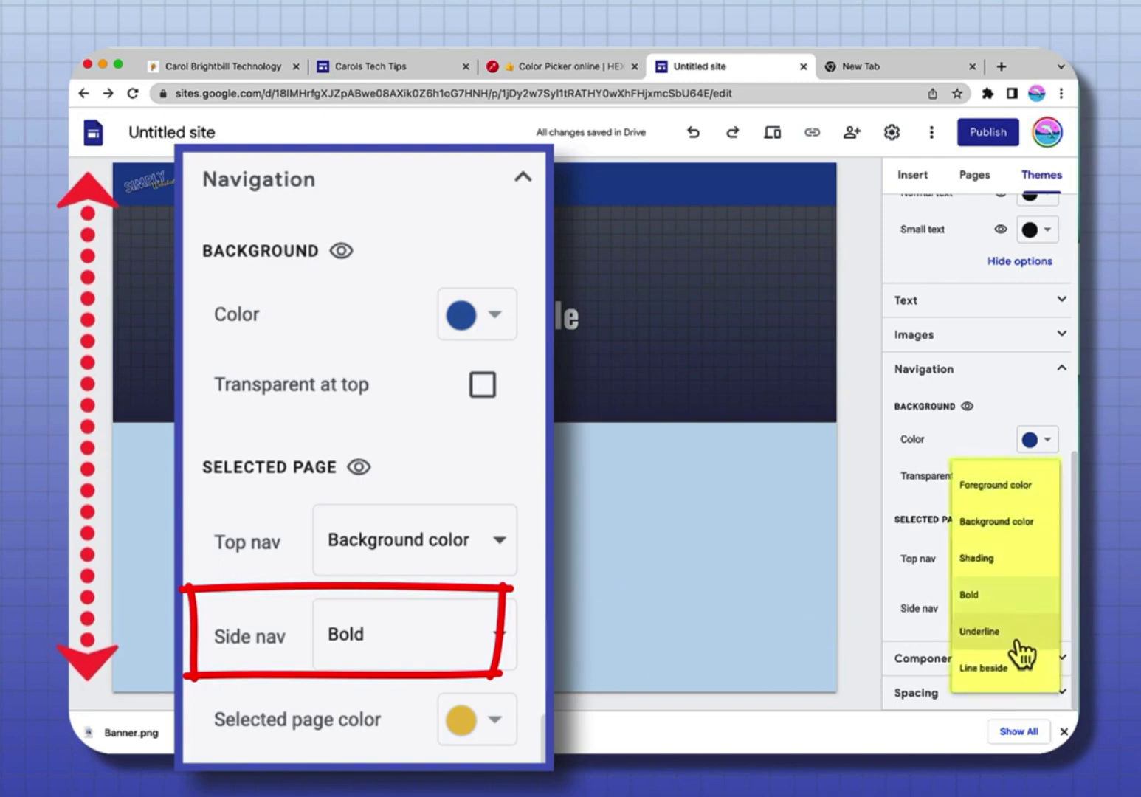
Step: Keep Bold for the side navigation selected page and make filled buttons dark navy
click(1045, 607)
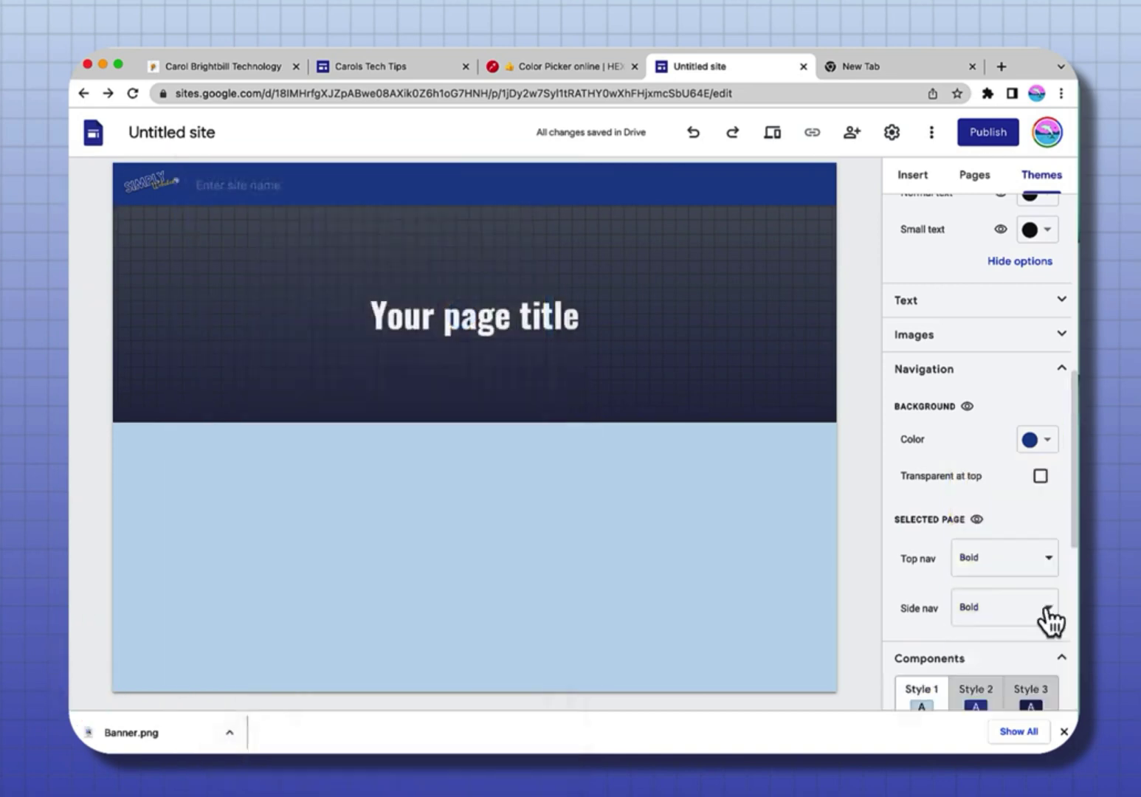
scroll(1048, 612, down, 5)
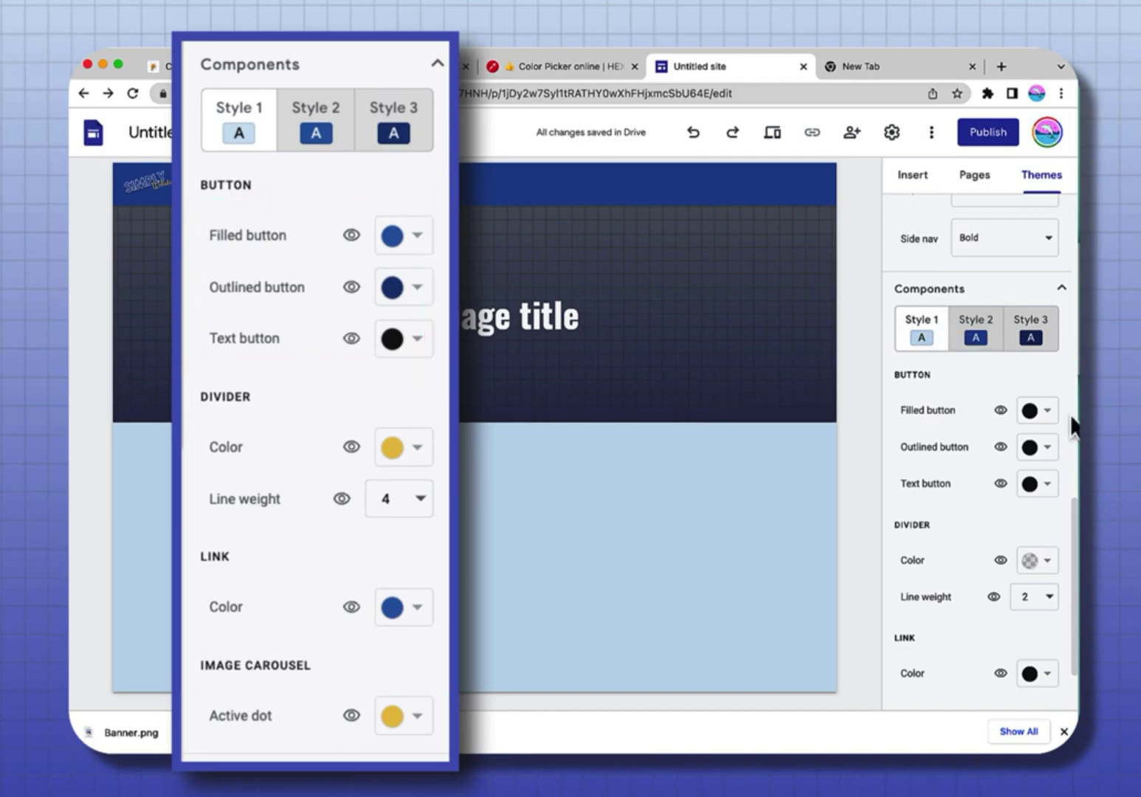
click(1041, 412)
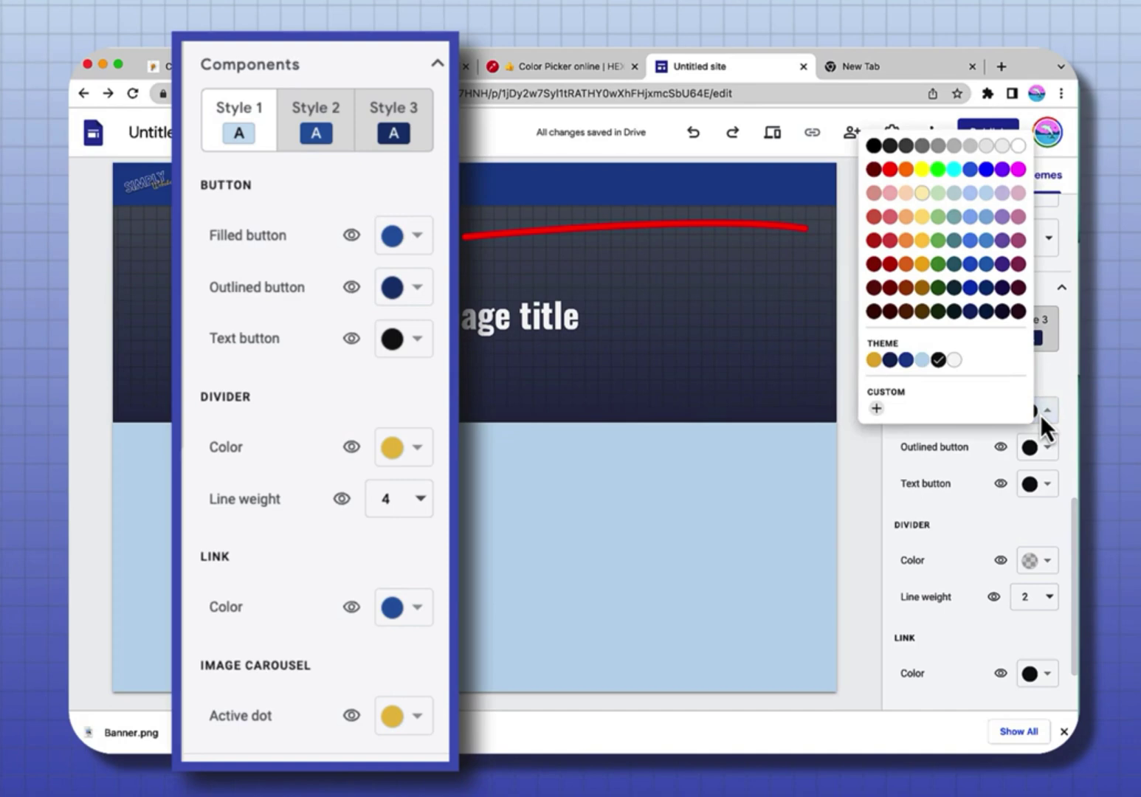
click(890, 359)
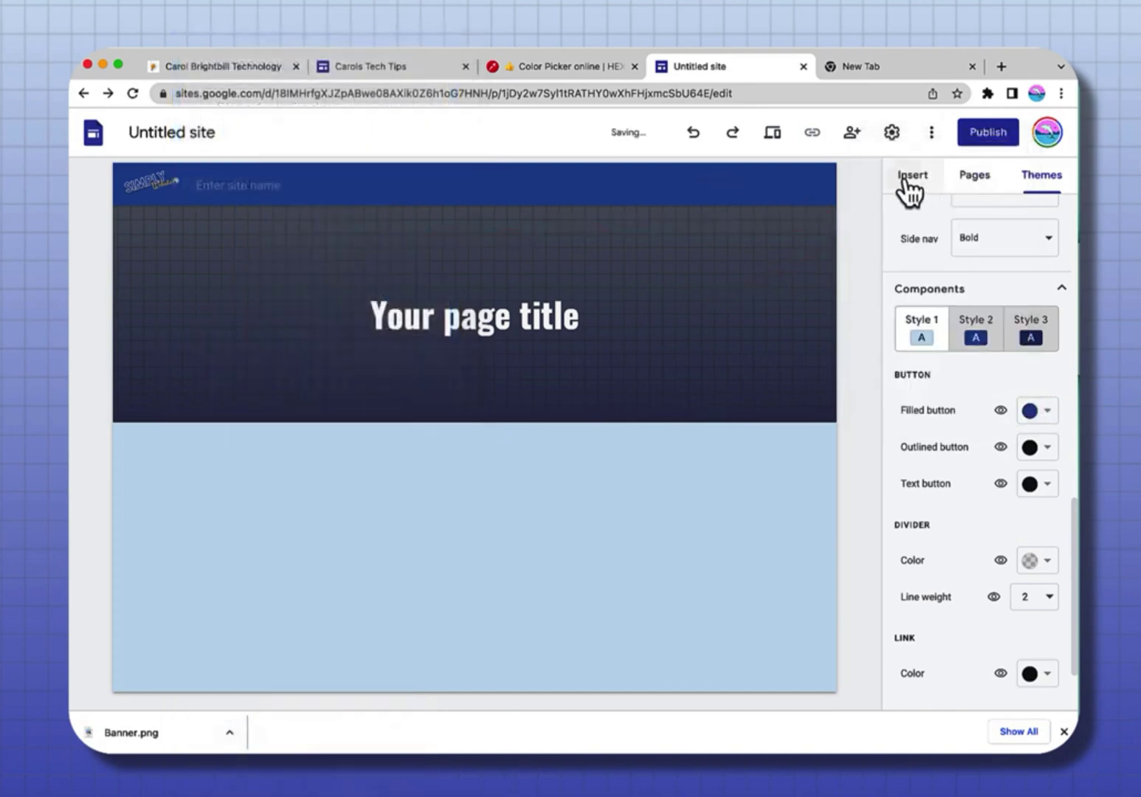
Step: Insert a button named 'About' on the page
click(911, 180)
scroll(1014, 609, down, 3)
click(960, 496)
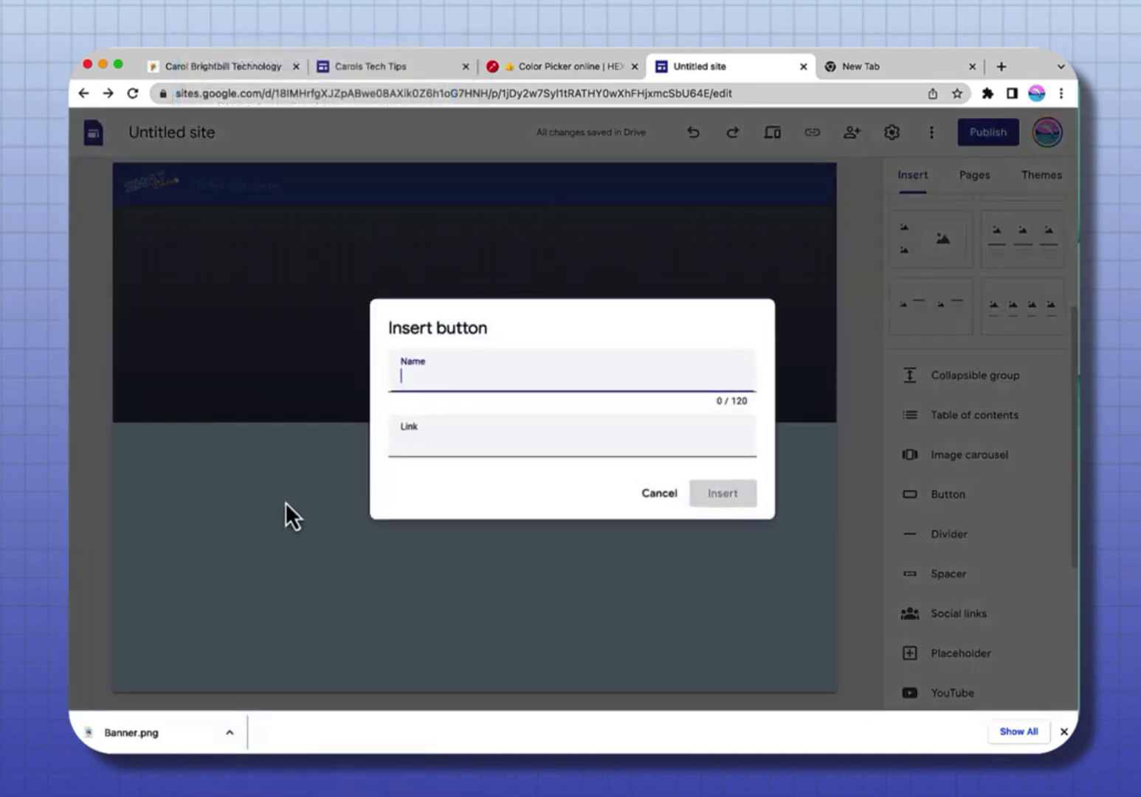
text(About)
key(Return)
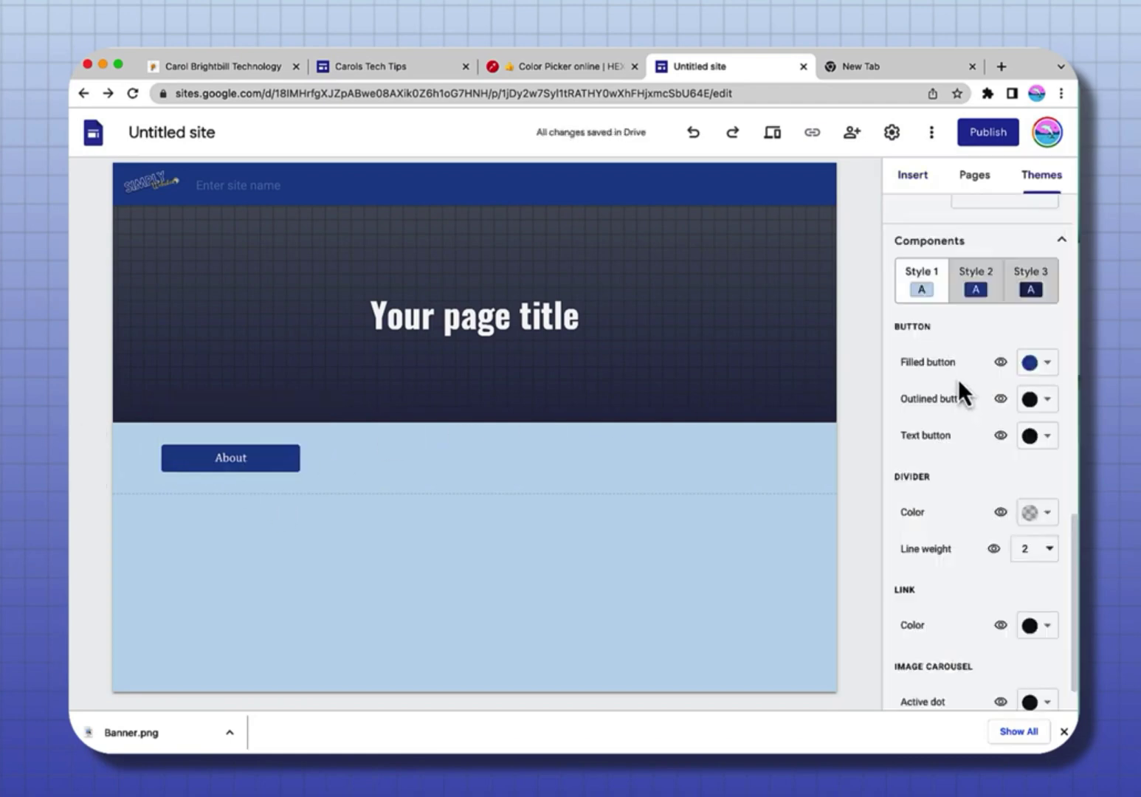
Step: Set the theme's outlined button colour to the dark navy swatch
click(1053, 402)
click(910, 346)
scroll(981, 470, down, 2)
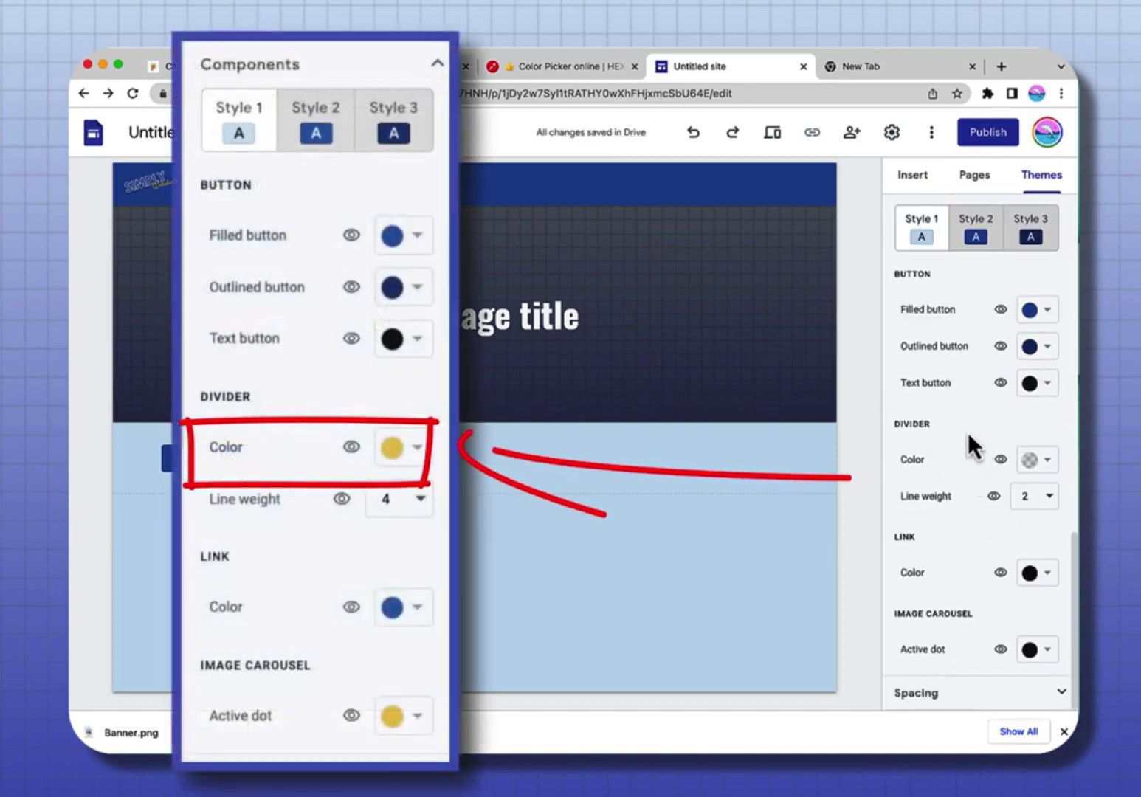
Step: Make theme dividers yellow #e9c354 with line weight 4
click(1048, 464)
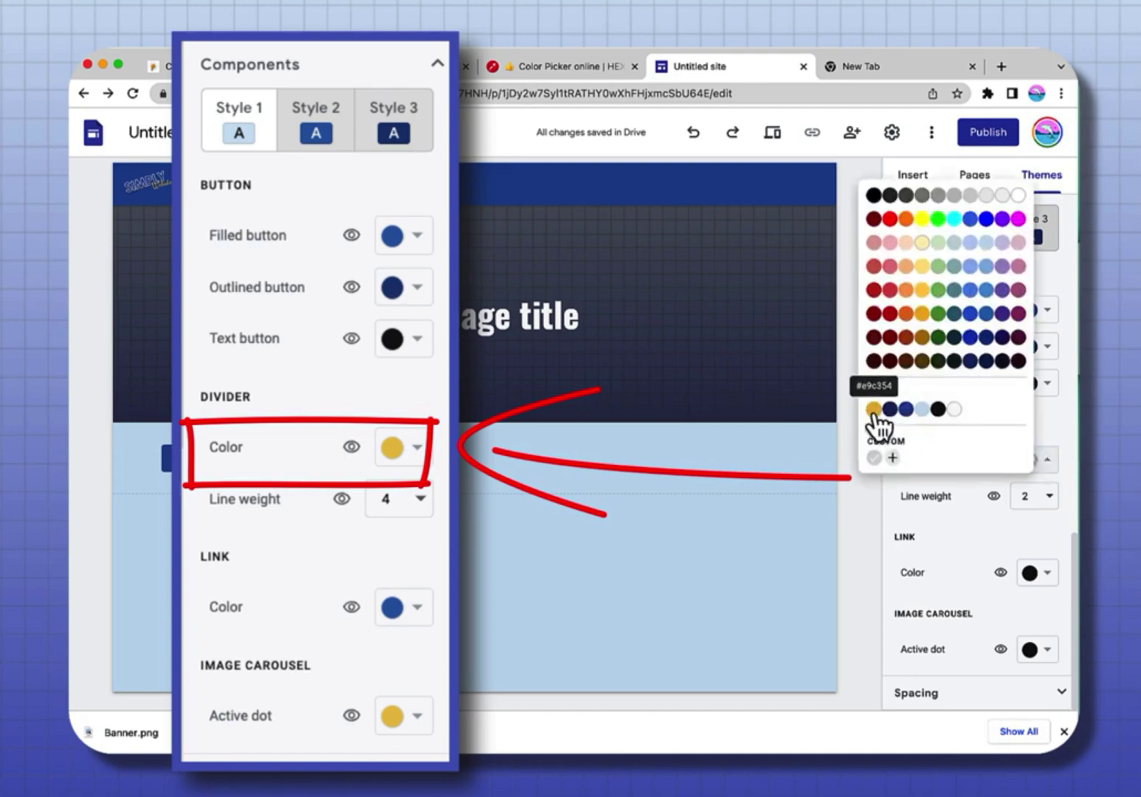
click(874, 411)
click(1046, 494)
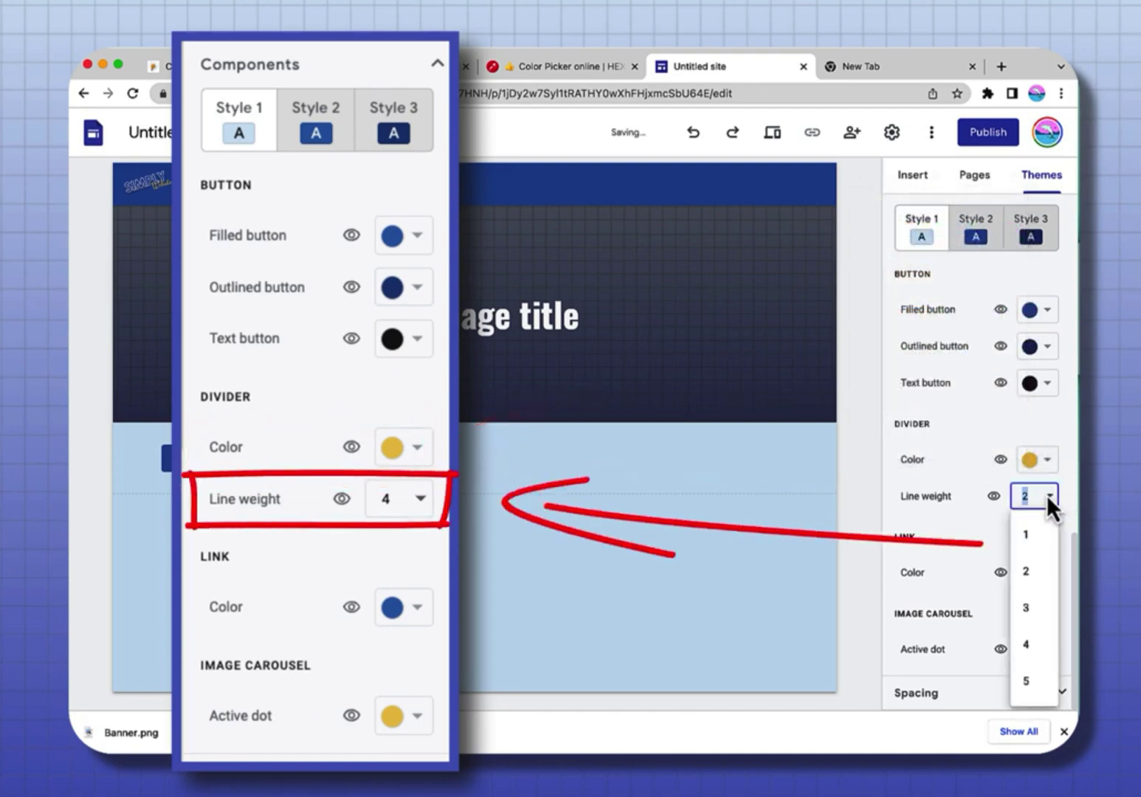
click(1034, 644)
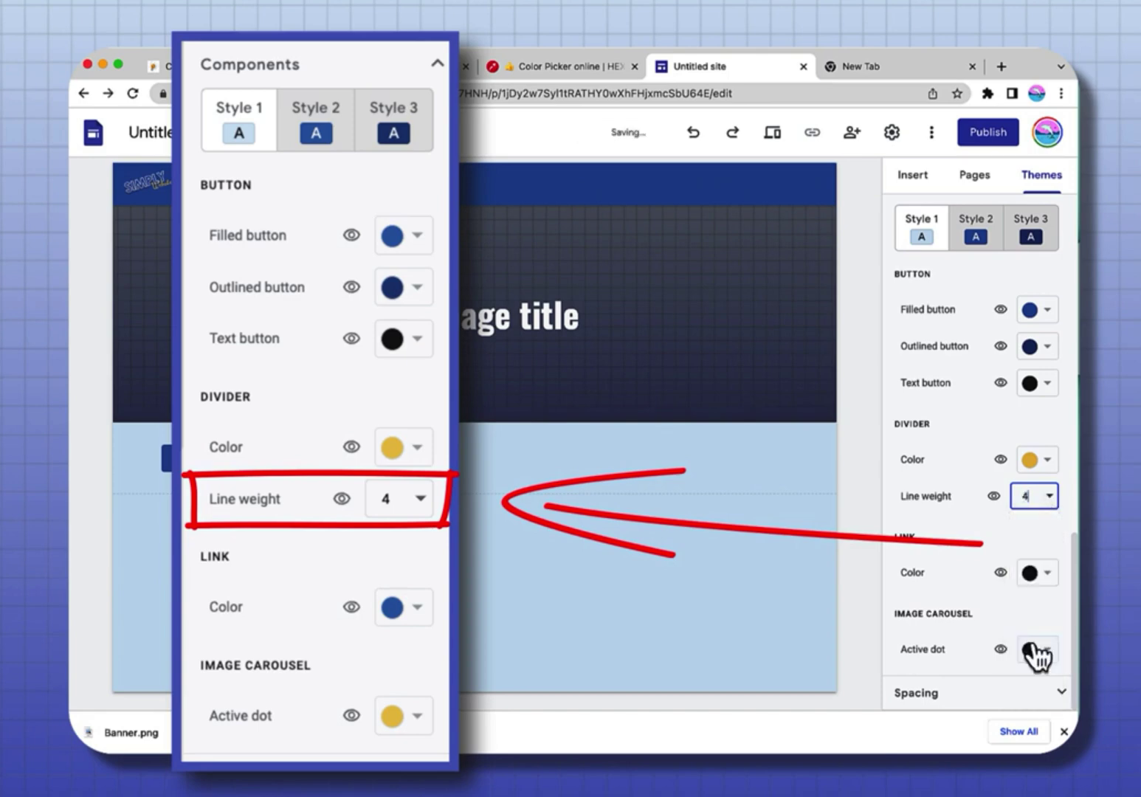
Step: Add a divider below the About button
click(912, 177)
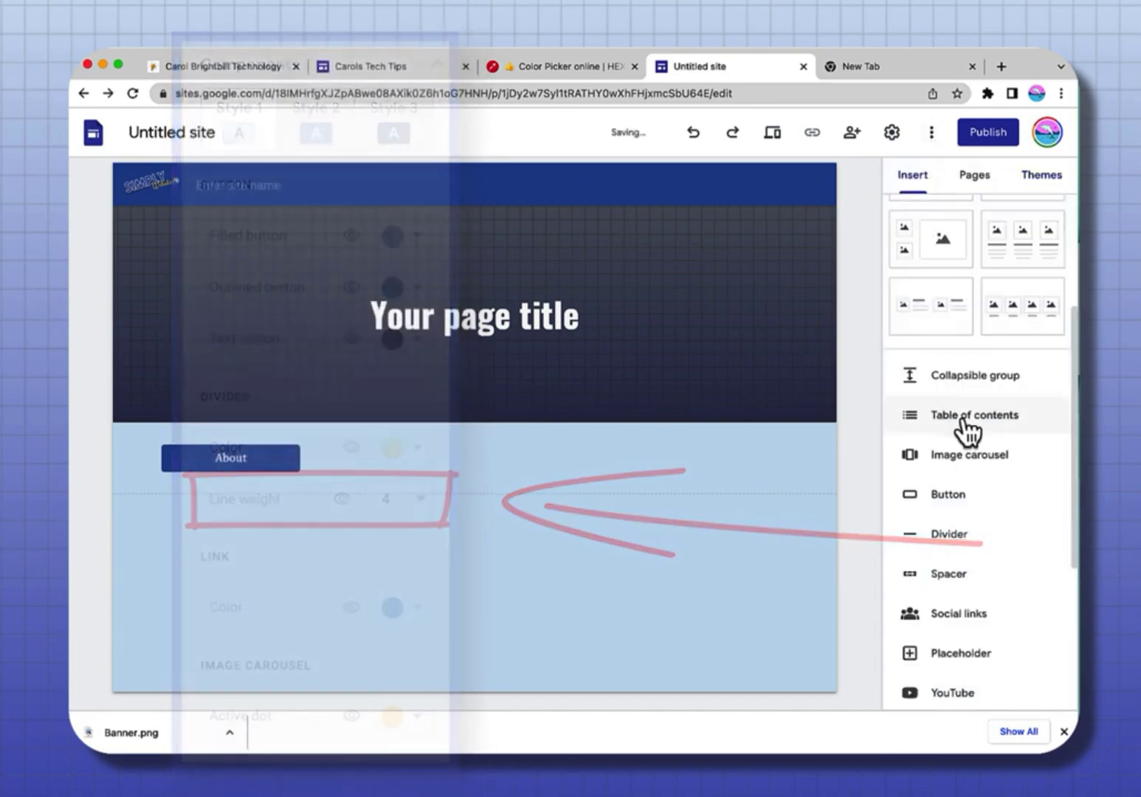
click(953, 535)
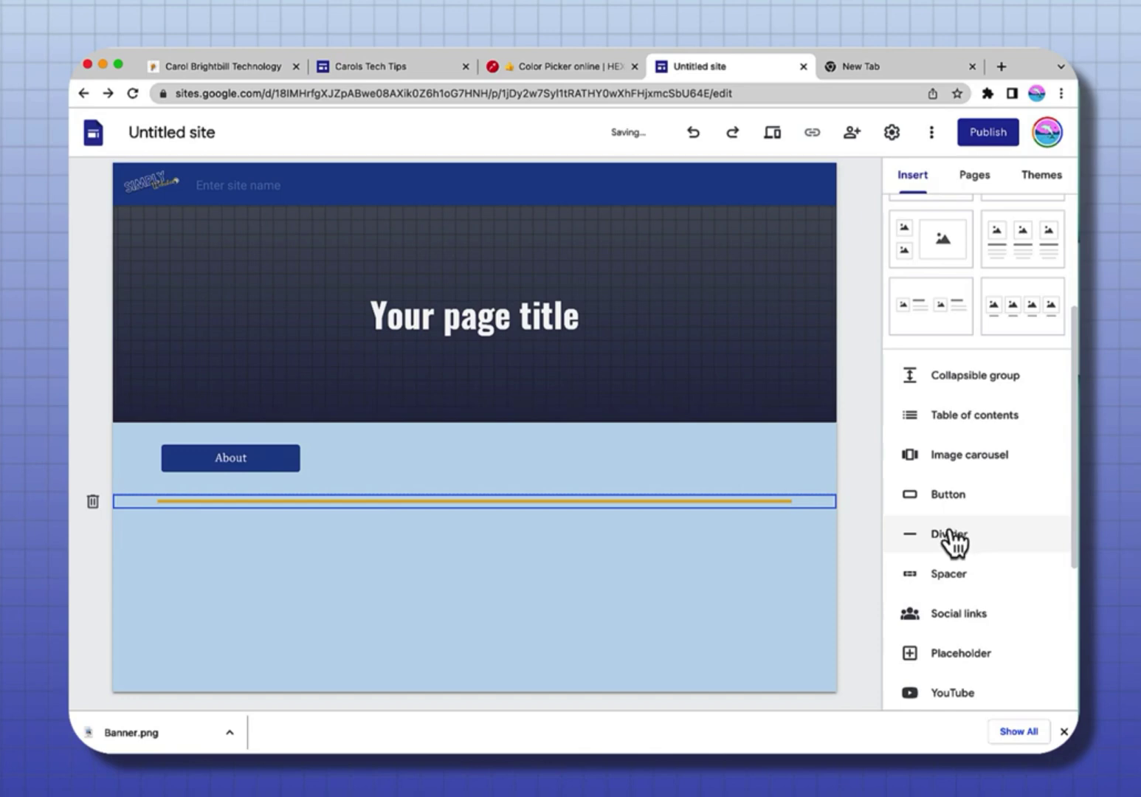
click(626, 581)
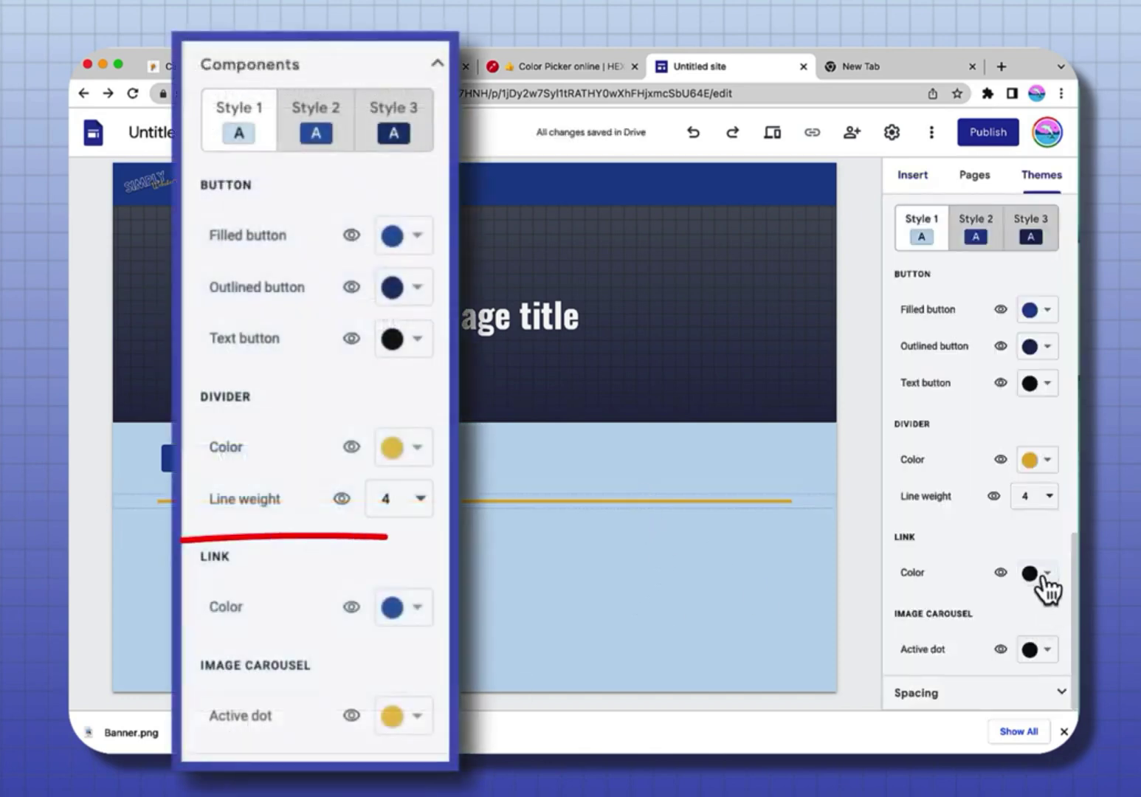
Step: Set the link colour to blue #3464ac and the carousel active dot to yellow
click(1043, 573)
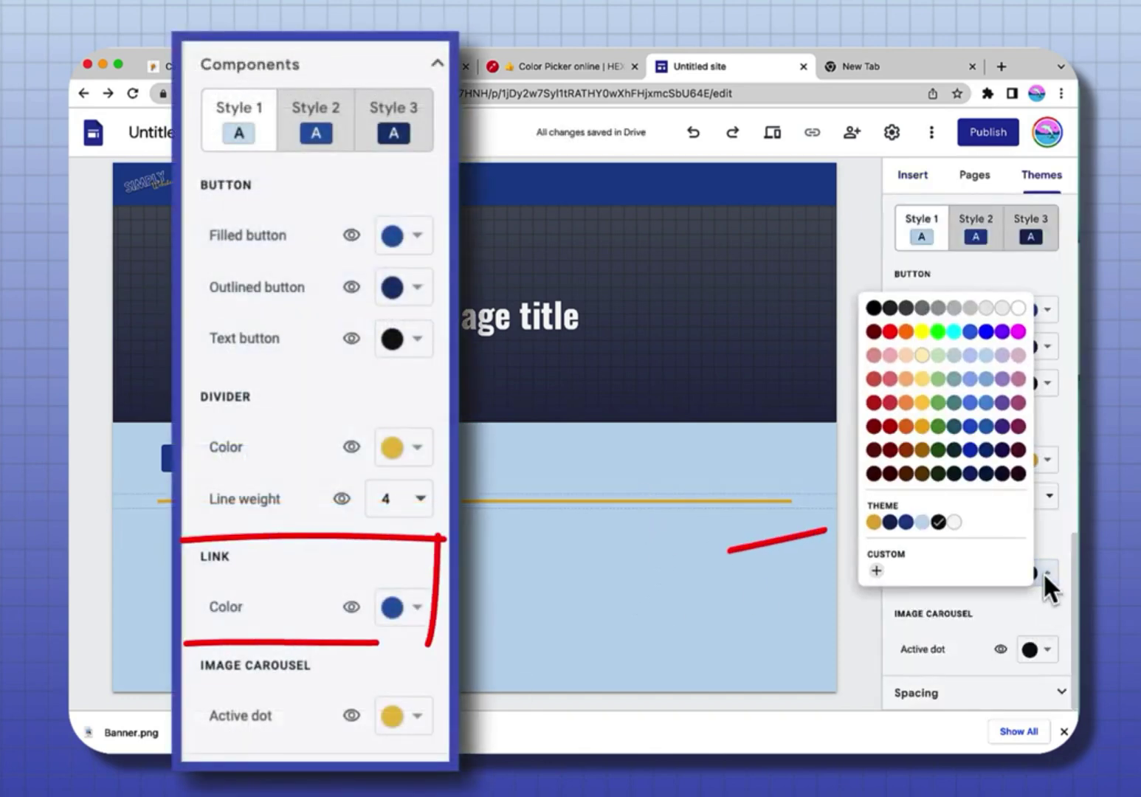
click(907, 522)
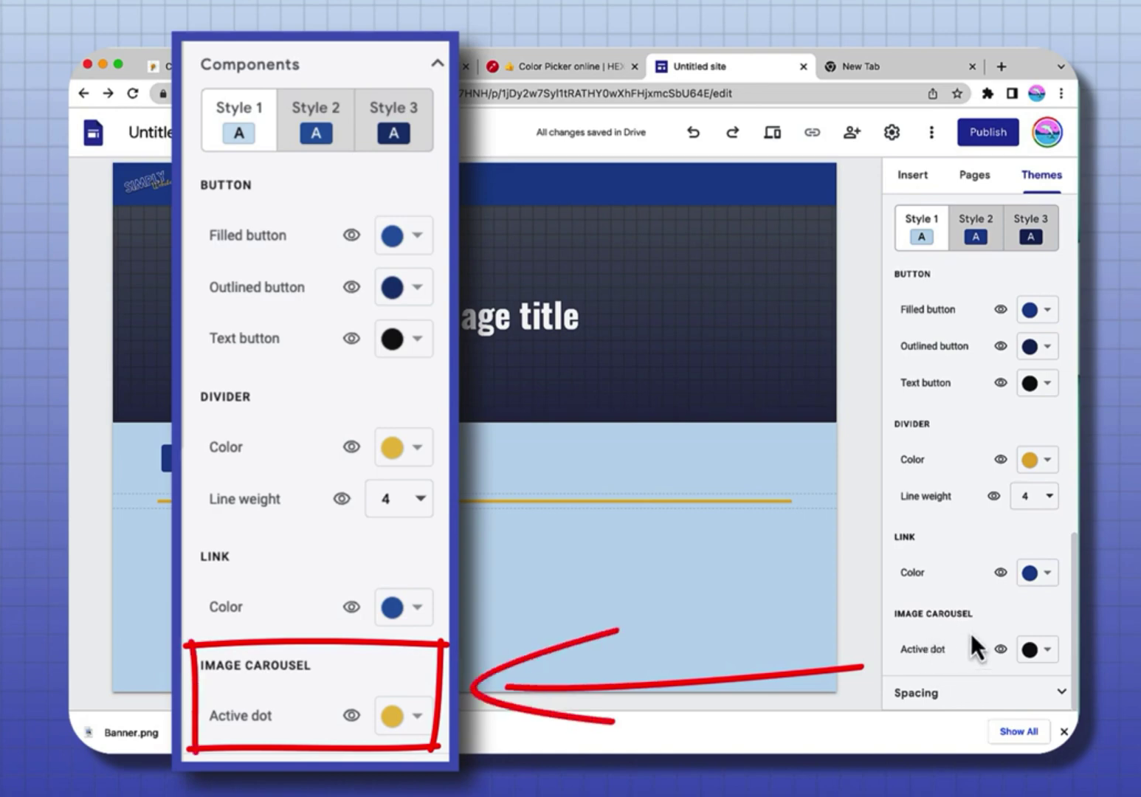
click(1043, 650)
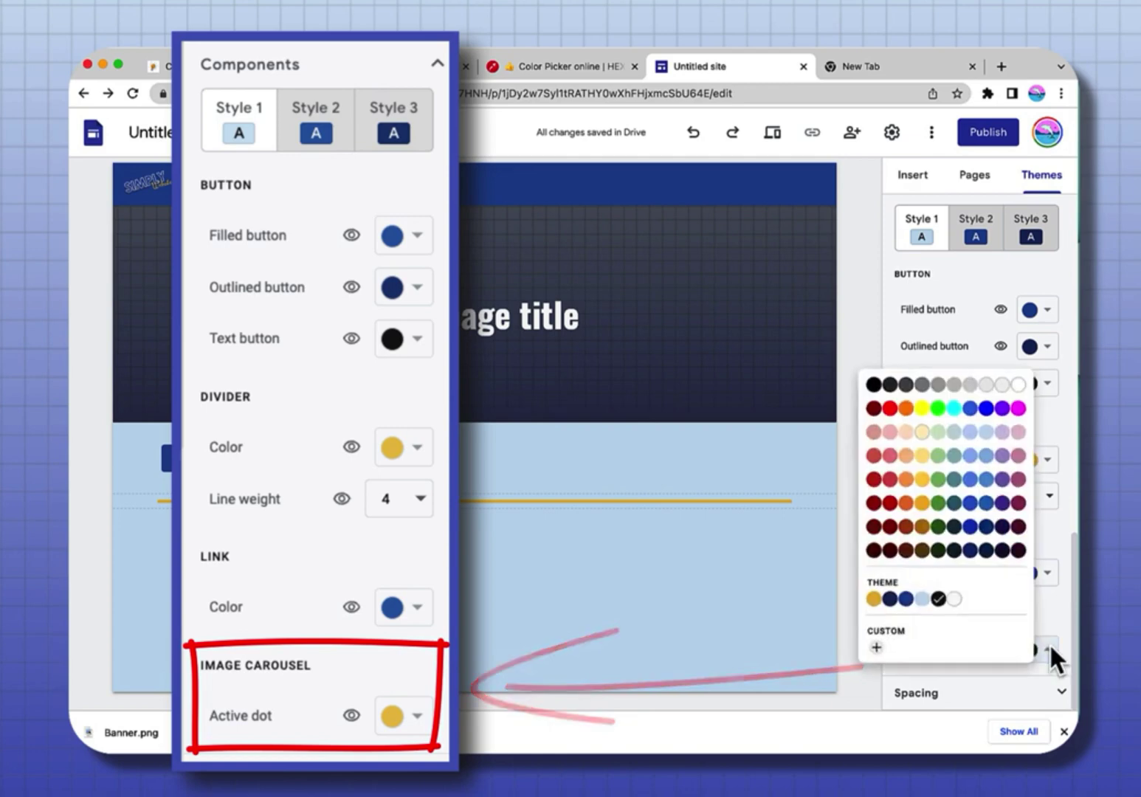
click(874, 599)
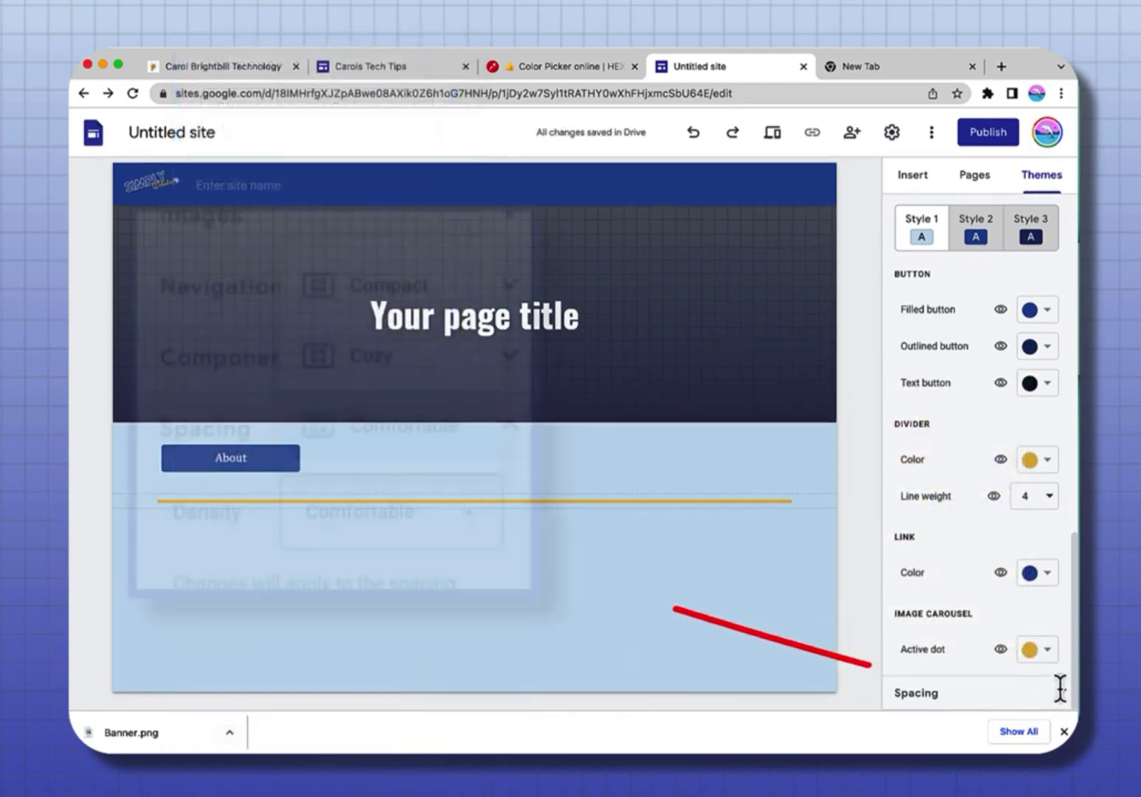
Step: Try Cozy, then Compact spacing density, then revert to Comfortable
click(1061, 691)
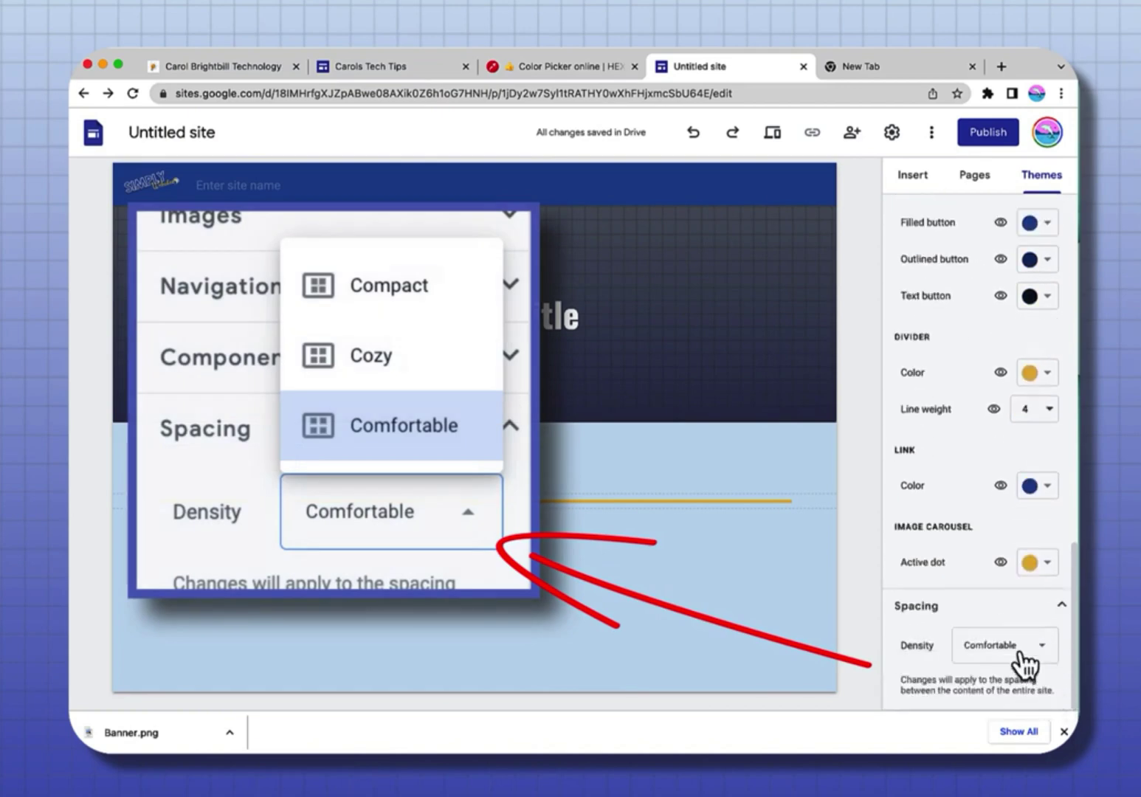
click(1022, 646)
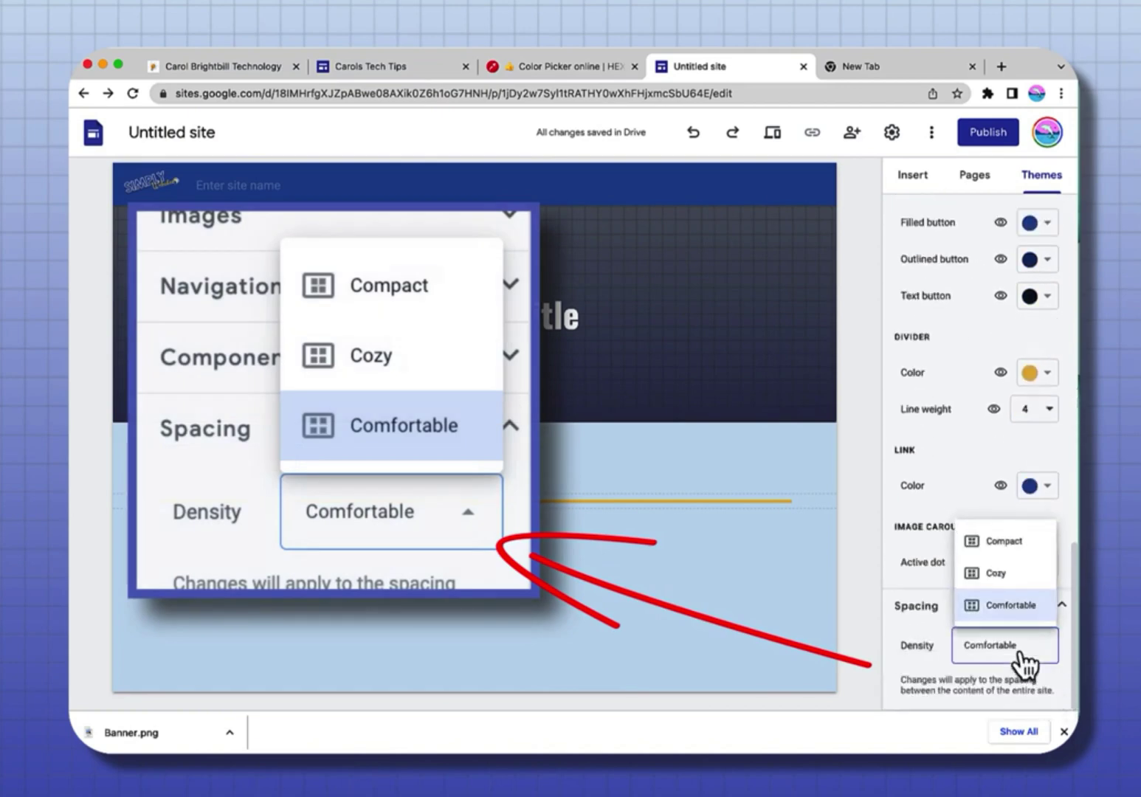
click(1007, 573)
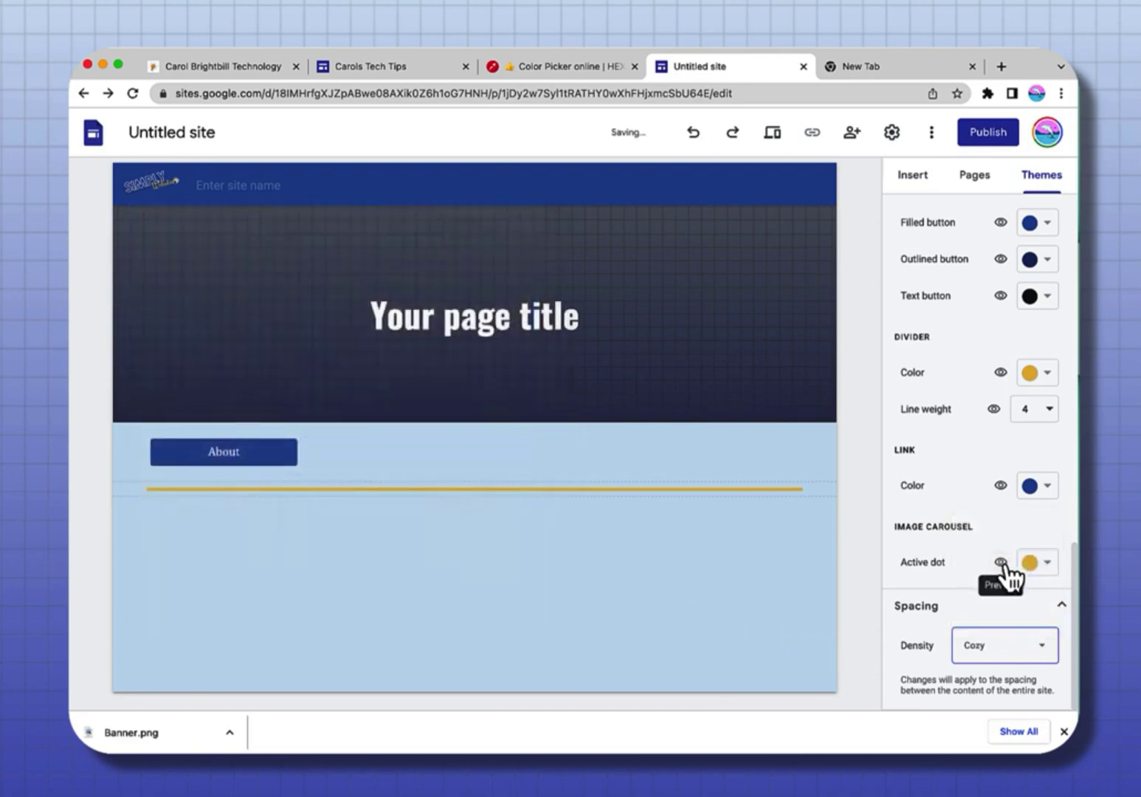
click(1009, 650)
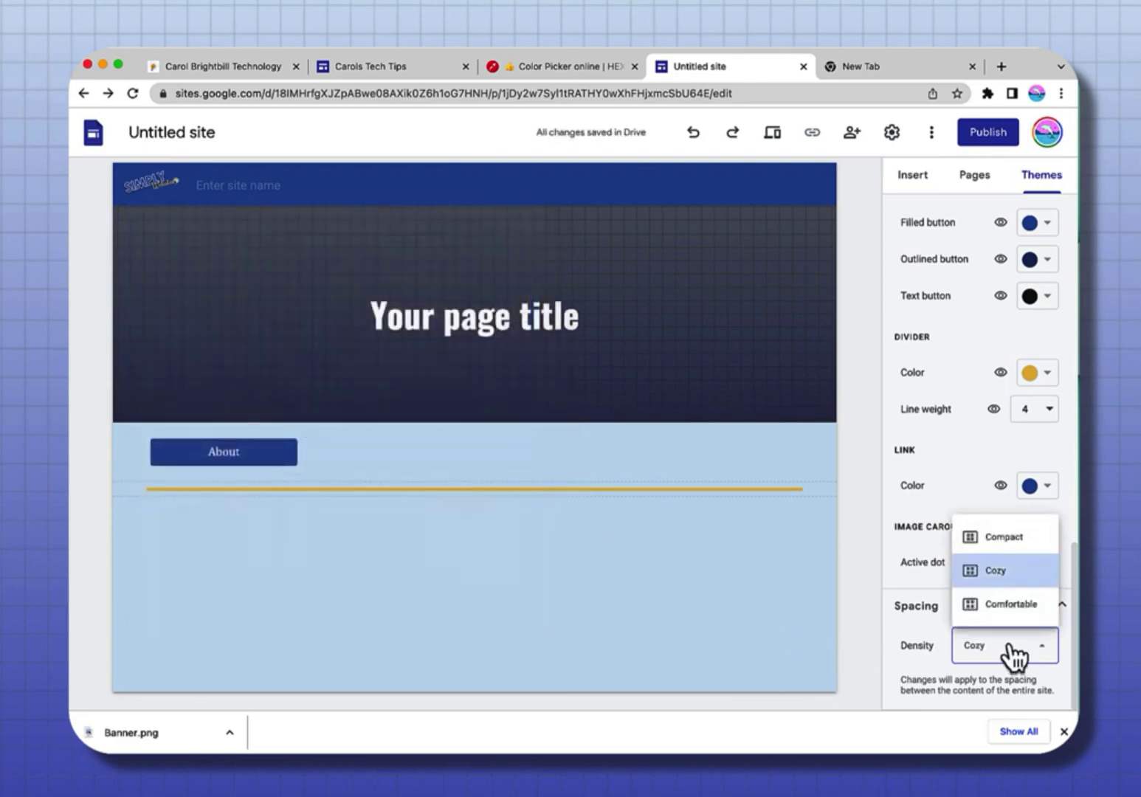
click(1002, 538)
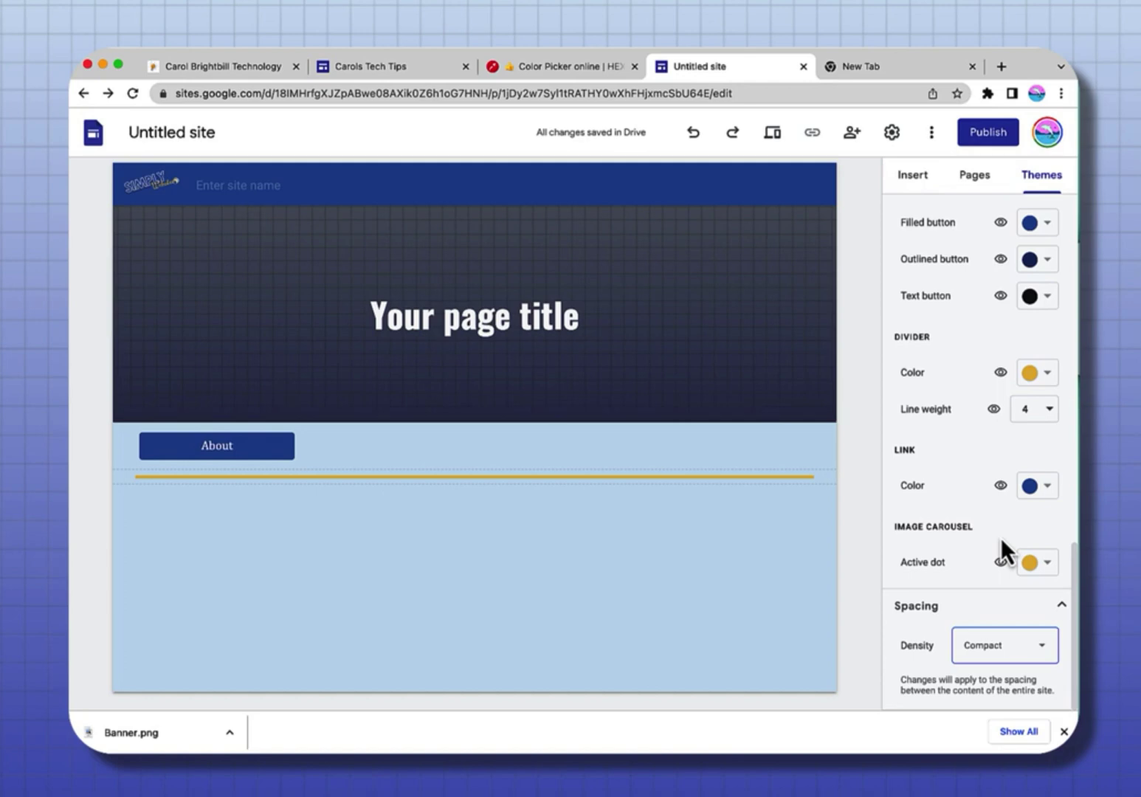
key(Down)
key(Down)
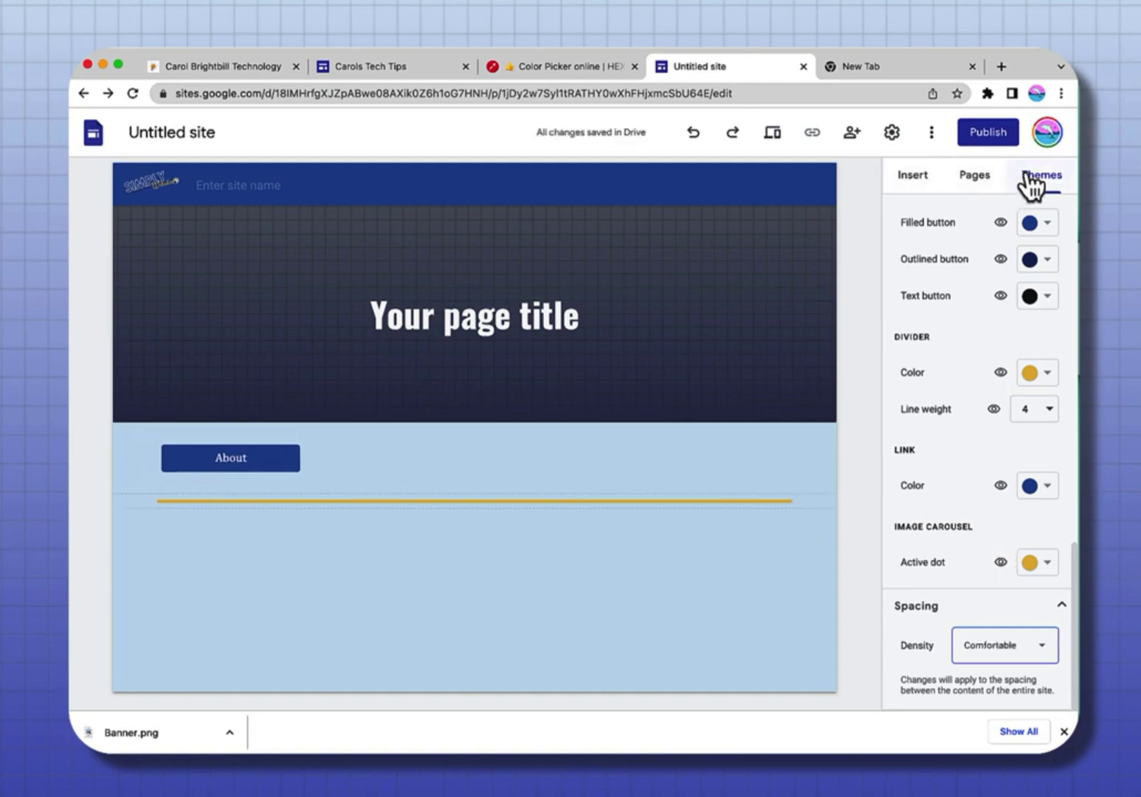
Step: Go back from the Brightbill theme settings to the themes list
click(924, 186)
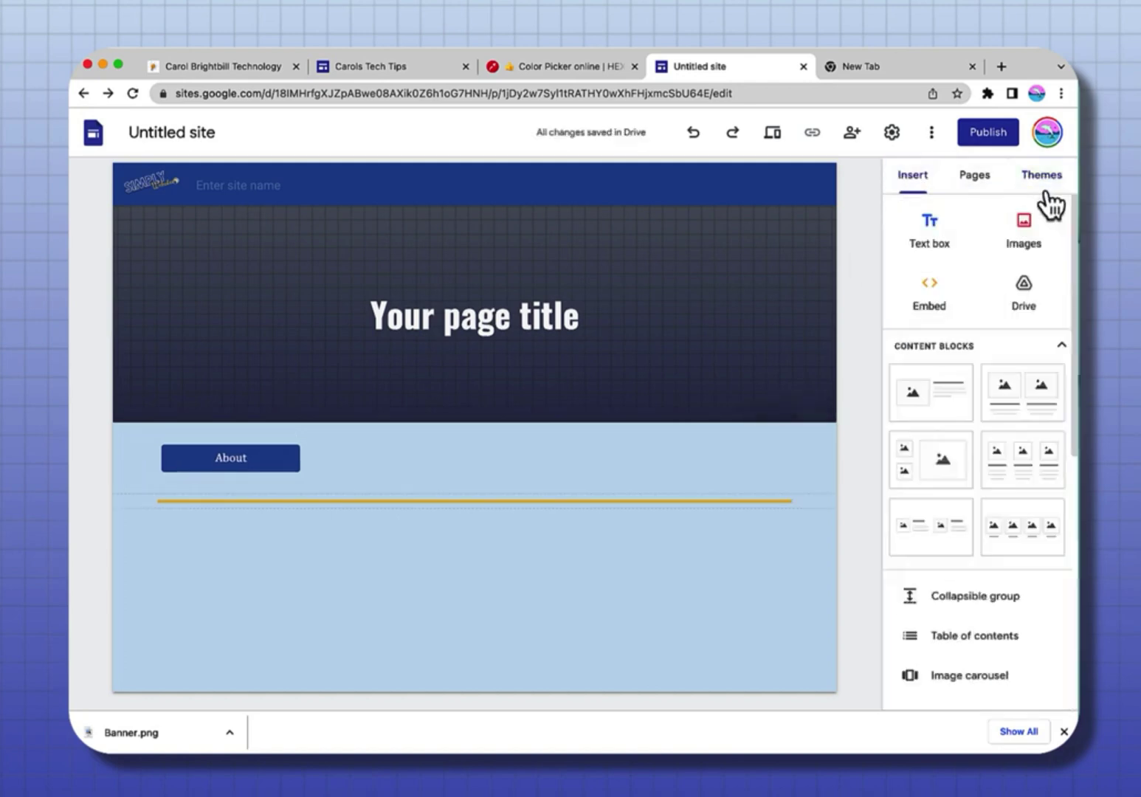
click(1043, 181)
scroll(1024, 257, up, 10)
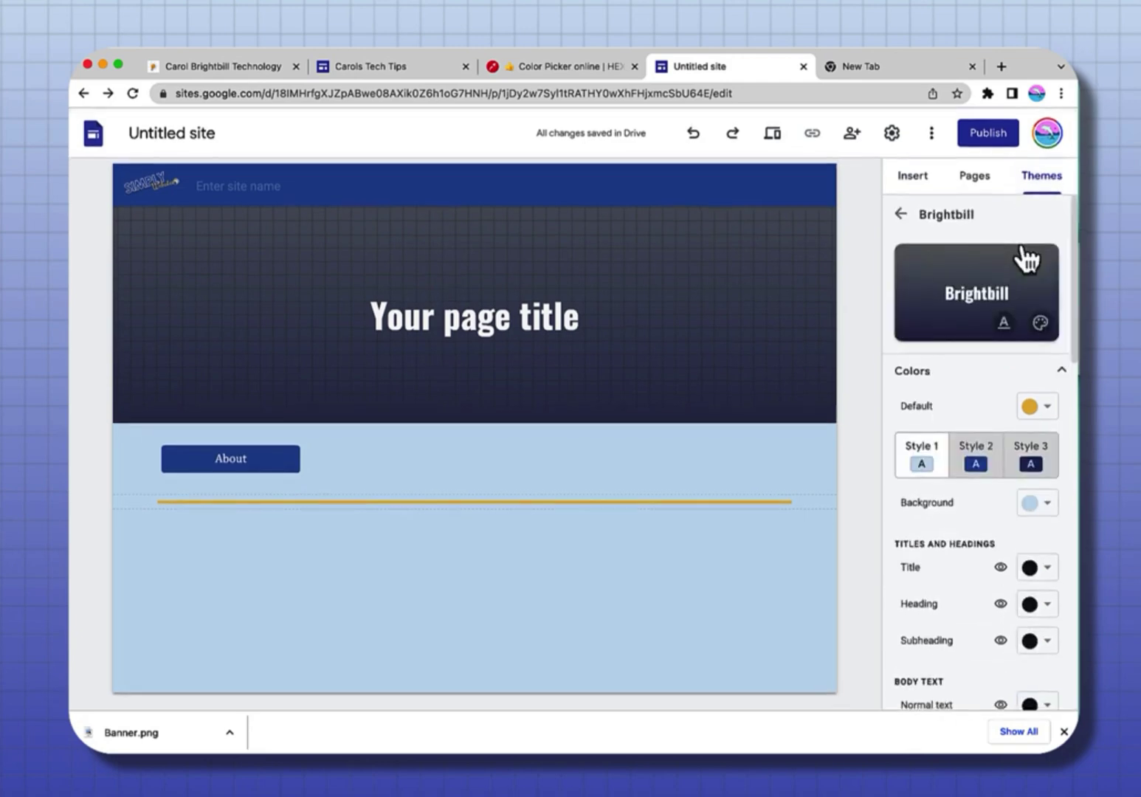
click(901, 220)
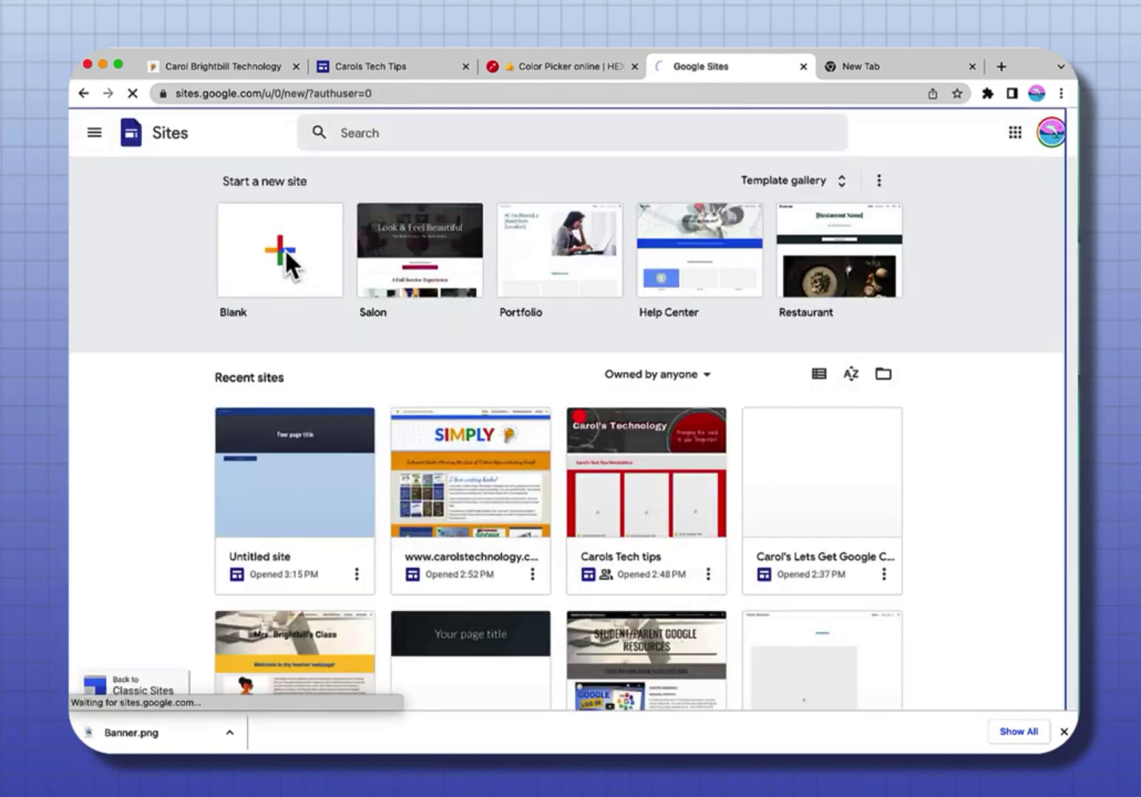
Step: In a new blank site, import the Brightbill theme, choosing the earlier Untitled site as source
click(284, 248)
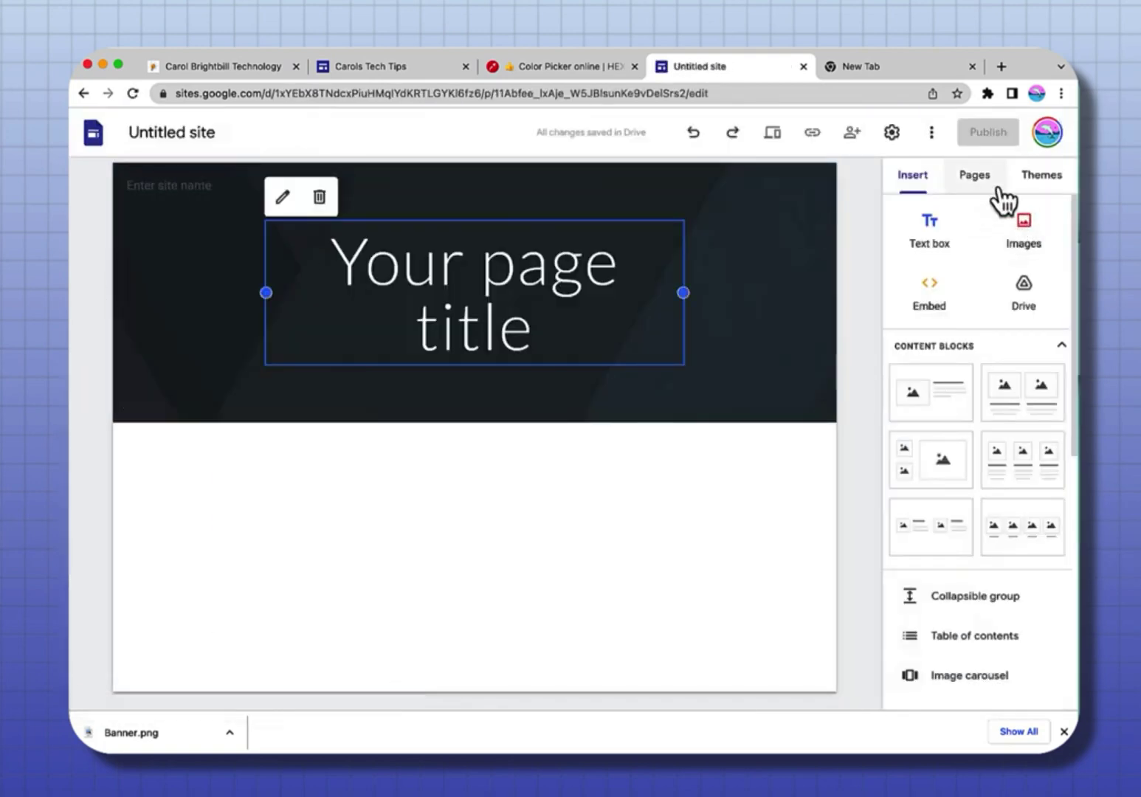
click(1035, 177)
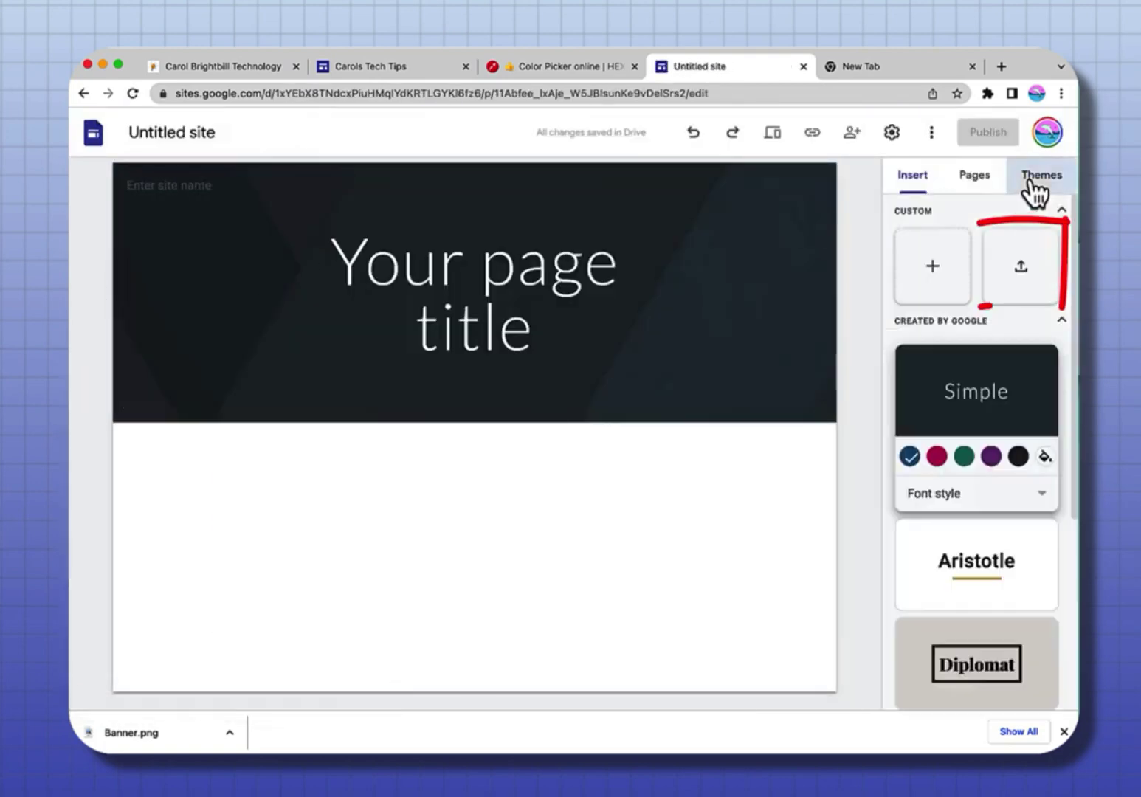
click(1022, 275)
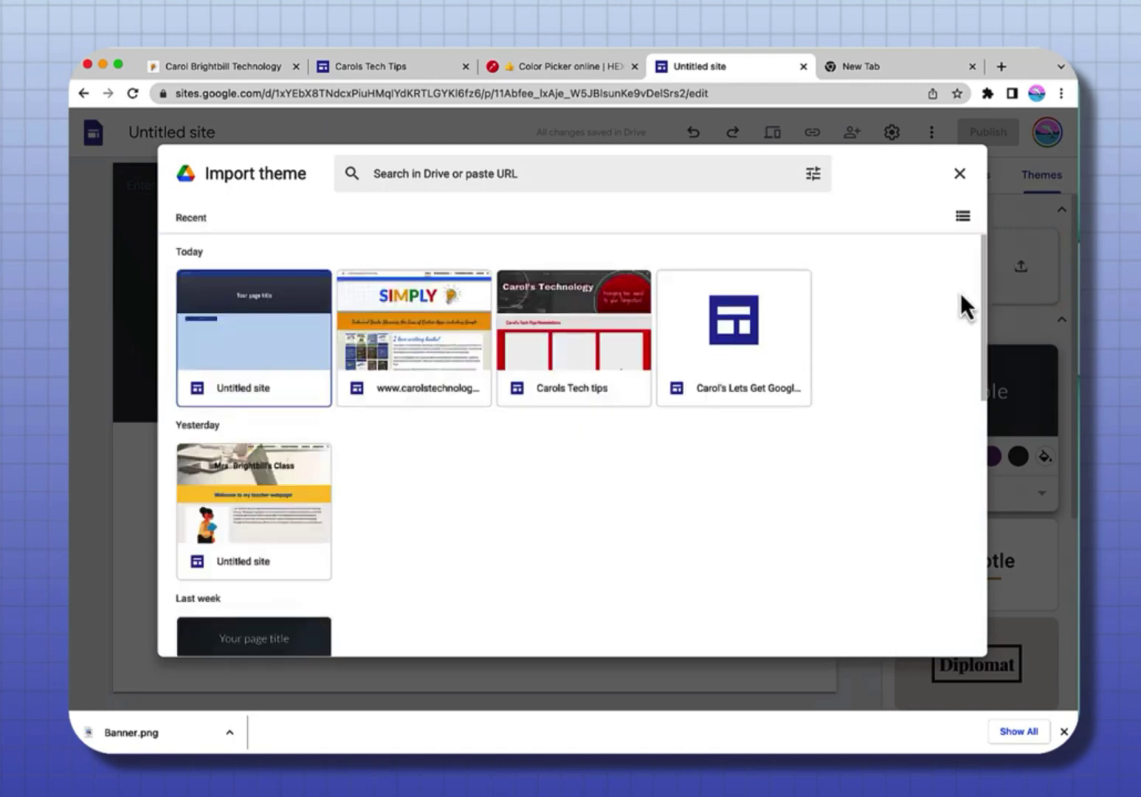
click(261, 349)
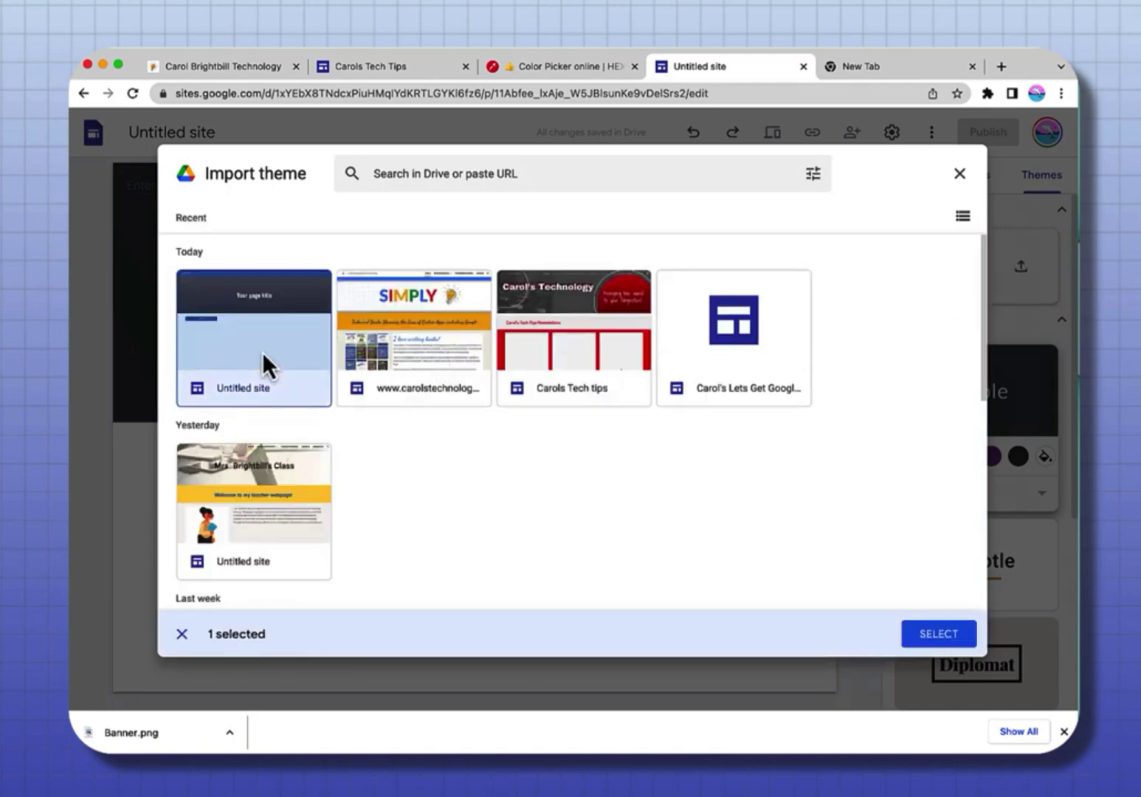
click(941, 636)
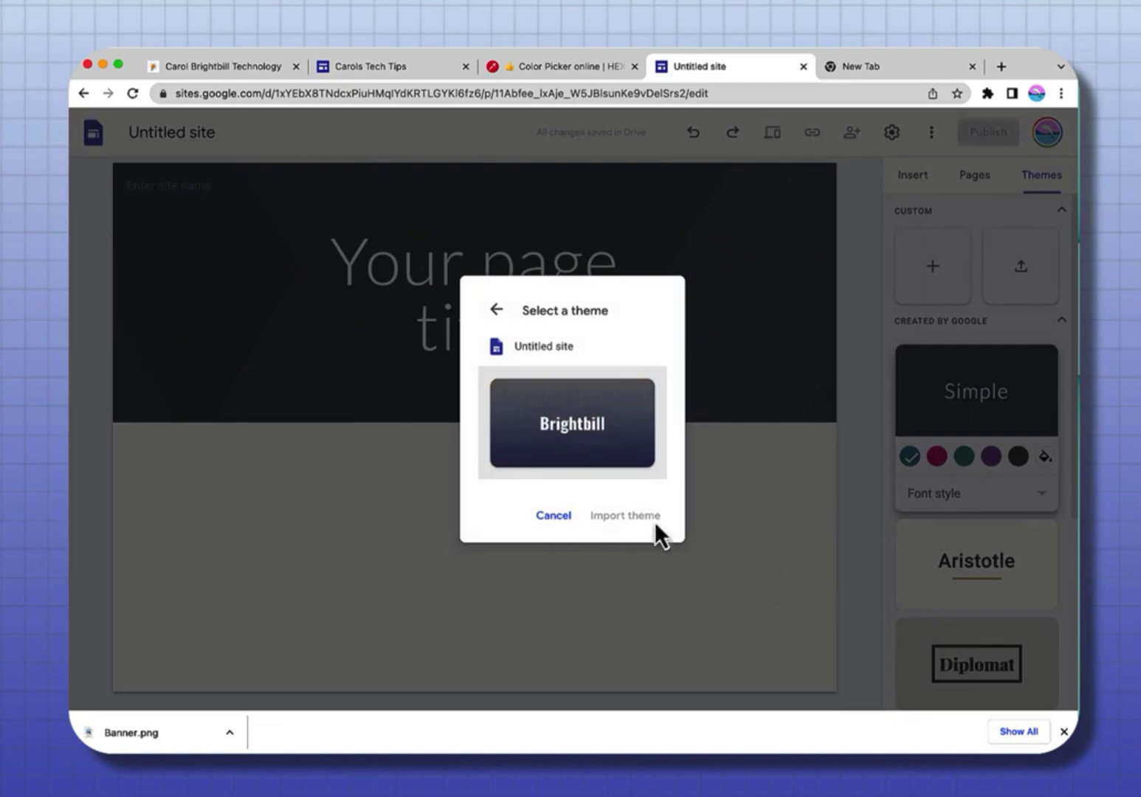
click(622, 516)
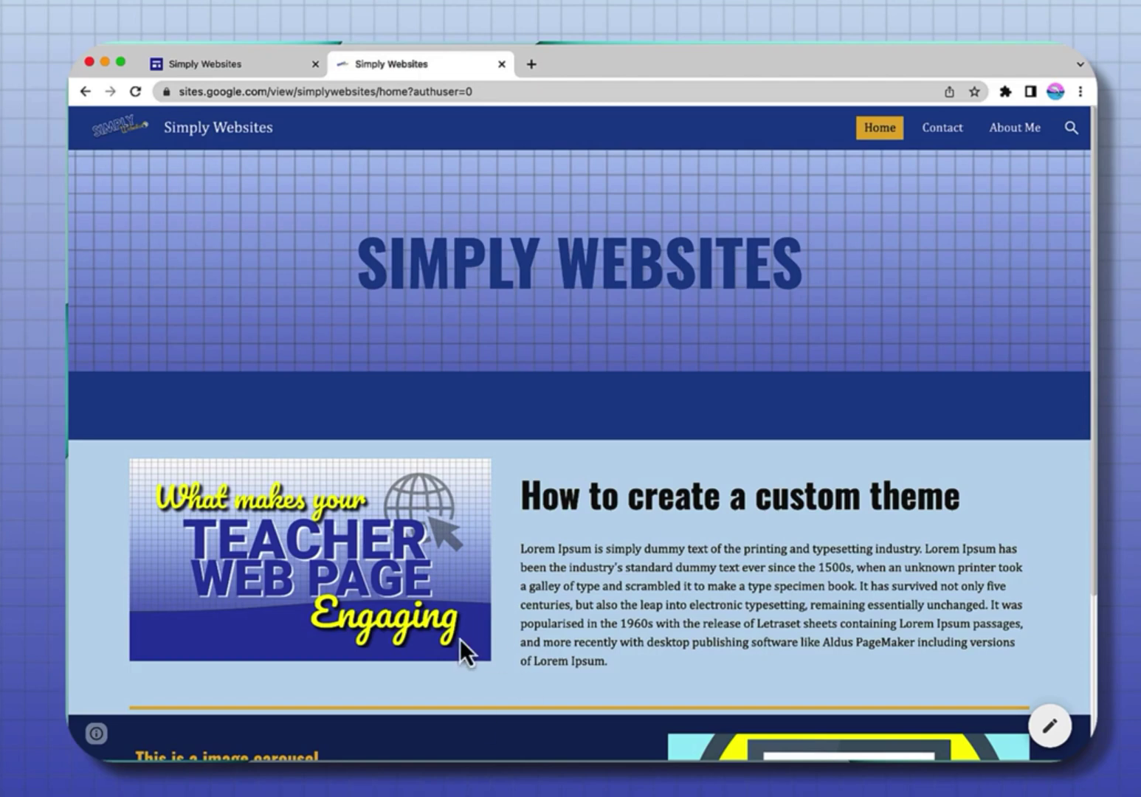
scroll(693, 549, down, 3)
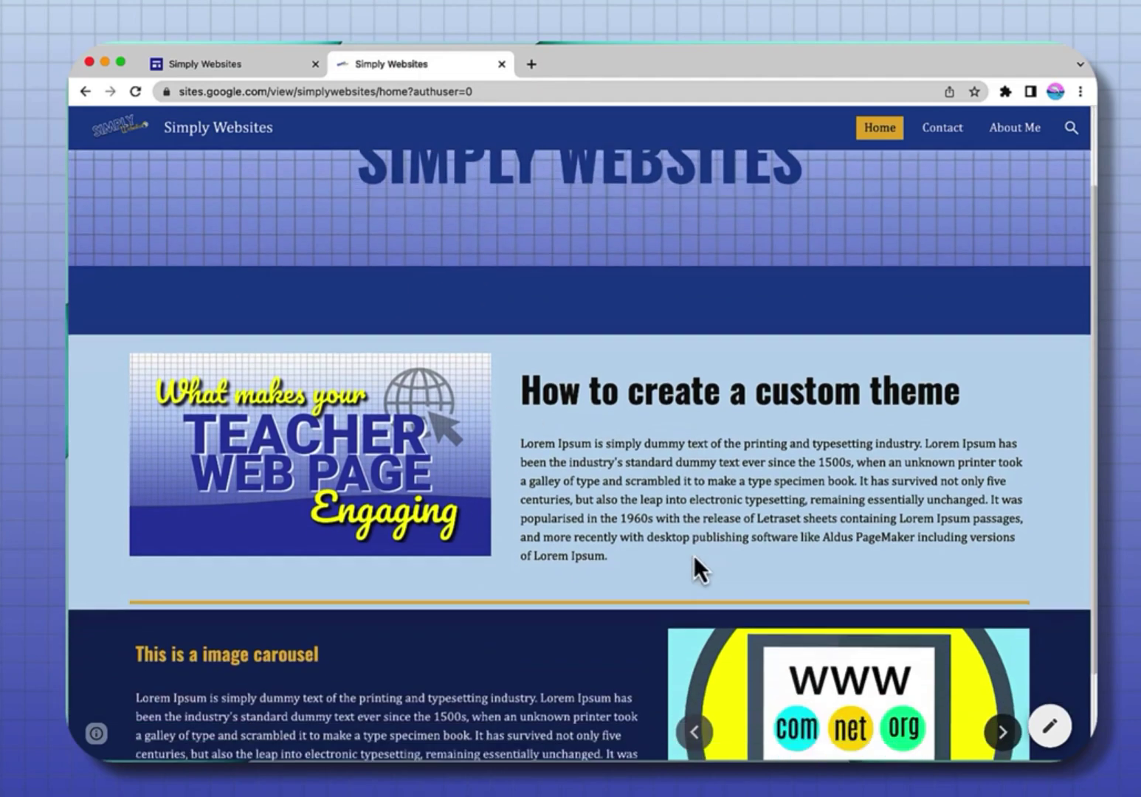
scroll(694, 555, up, 3)
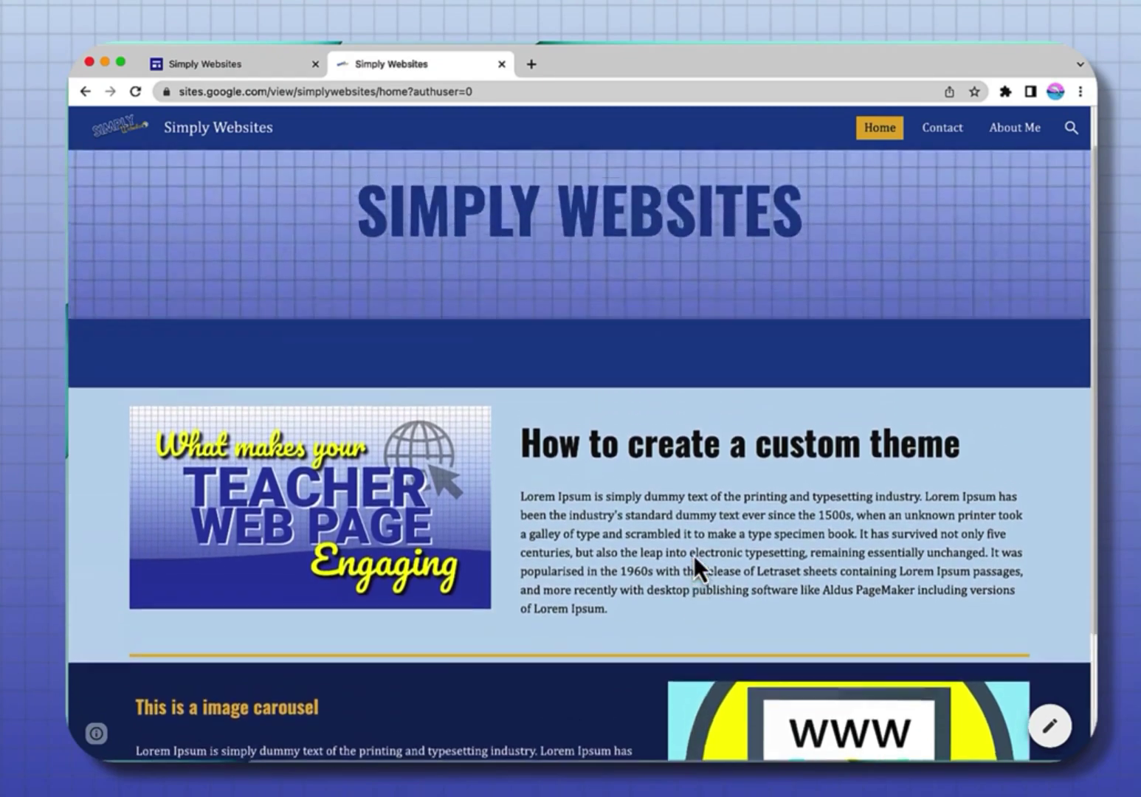